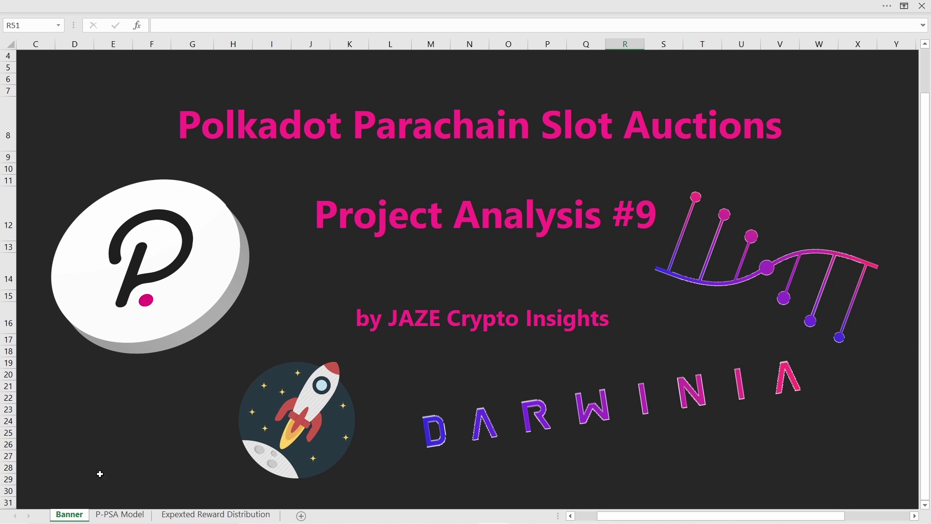
click(120, 514)
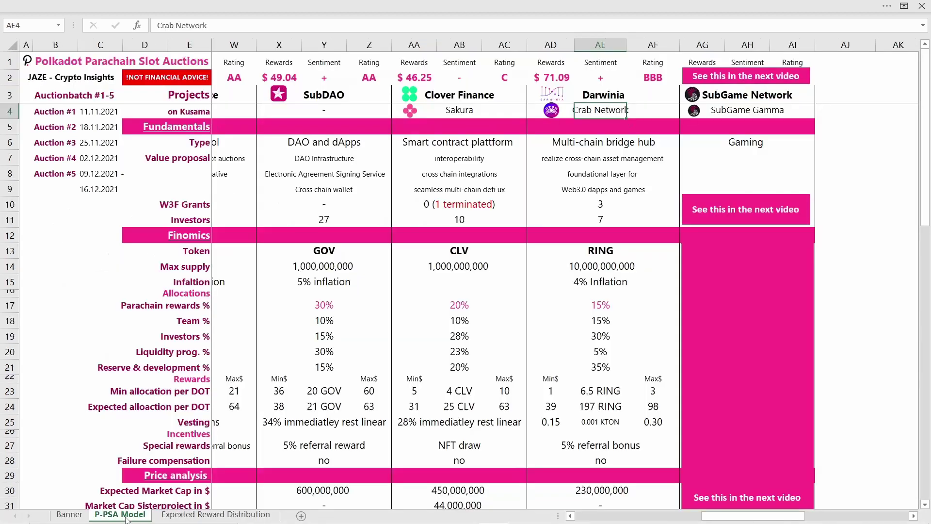
click(607, 92)
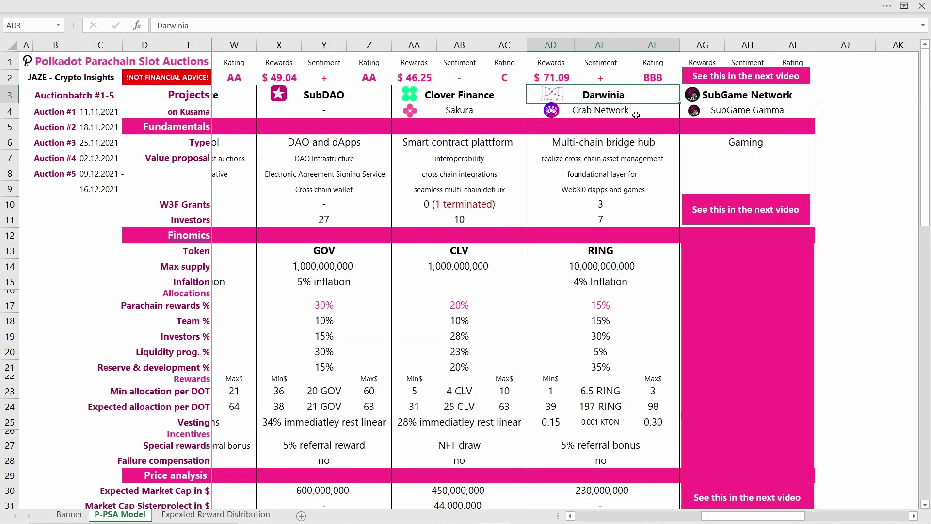
key(Down)
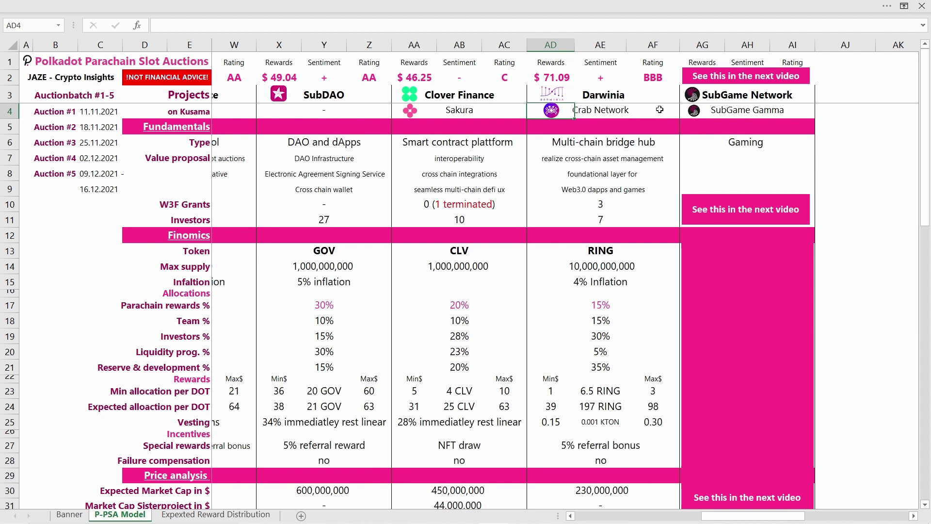
drag(659, 109, 565, 115)
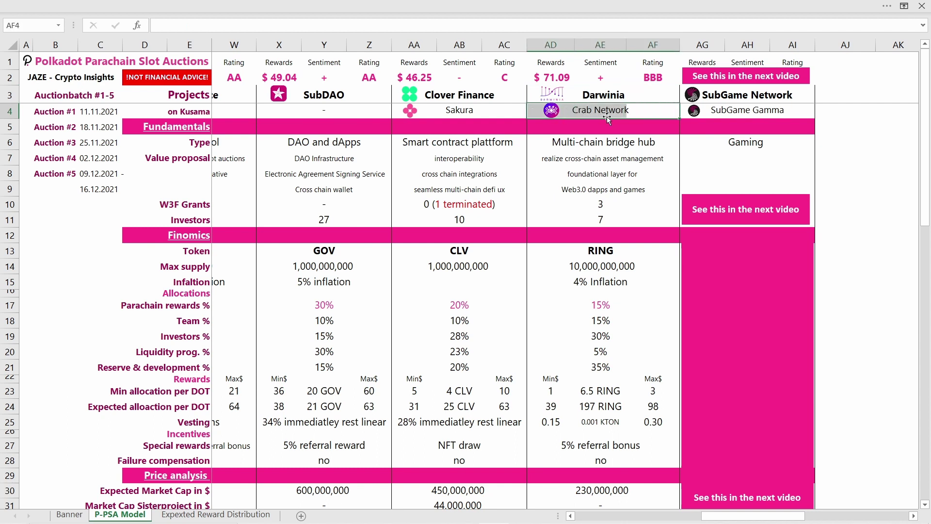
click(653, 111)
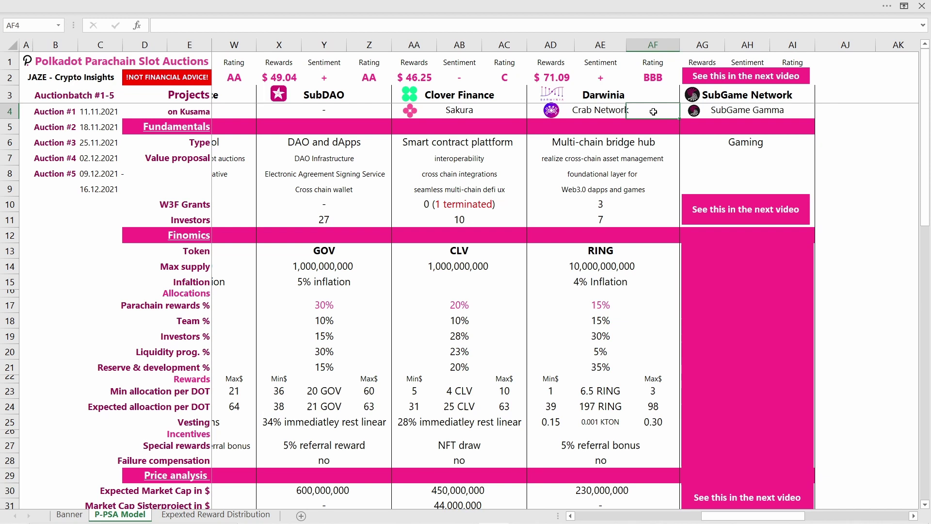
click(605, 140)
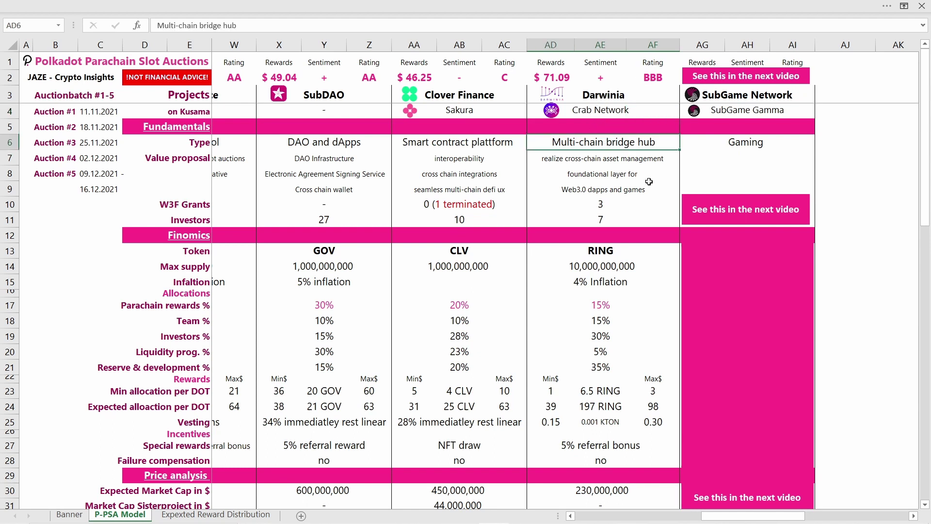
click(602, 207)
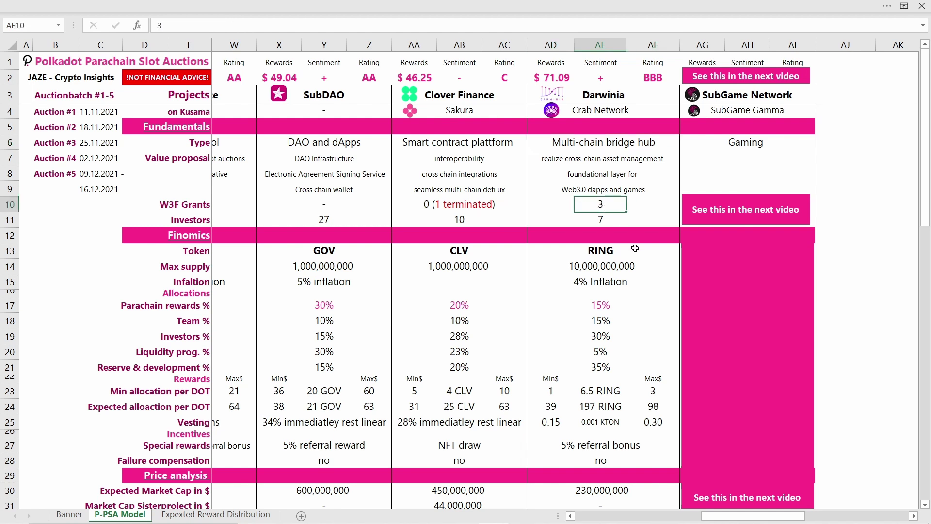
key(Left)
key(Left)
key(Left)
key(Left)
key(Left)
key(Left)
key(Left)
key(Left)
key(Right)
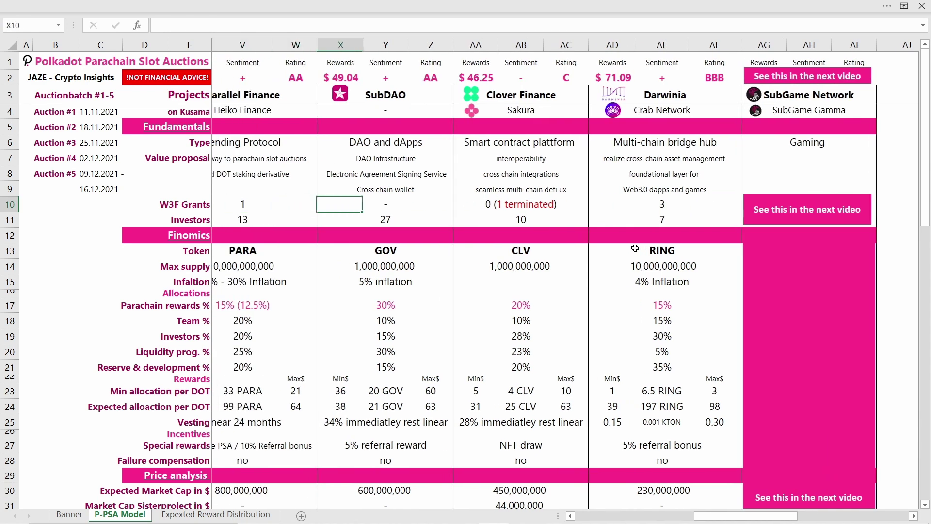
key(Right)
key(Right)
key(Right)
key(Right)
key(Right)
key(Right)
key(Right)
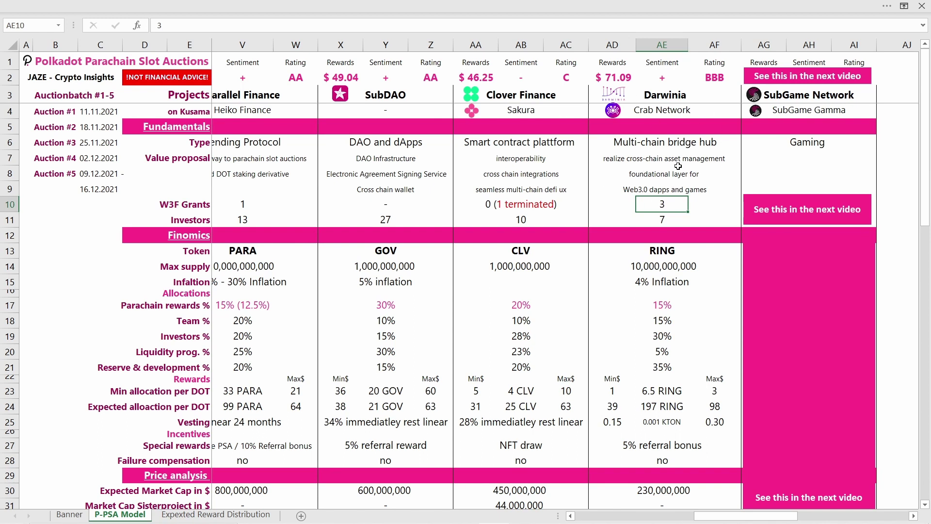
click(670, 221)
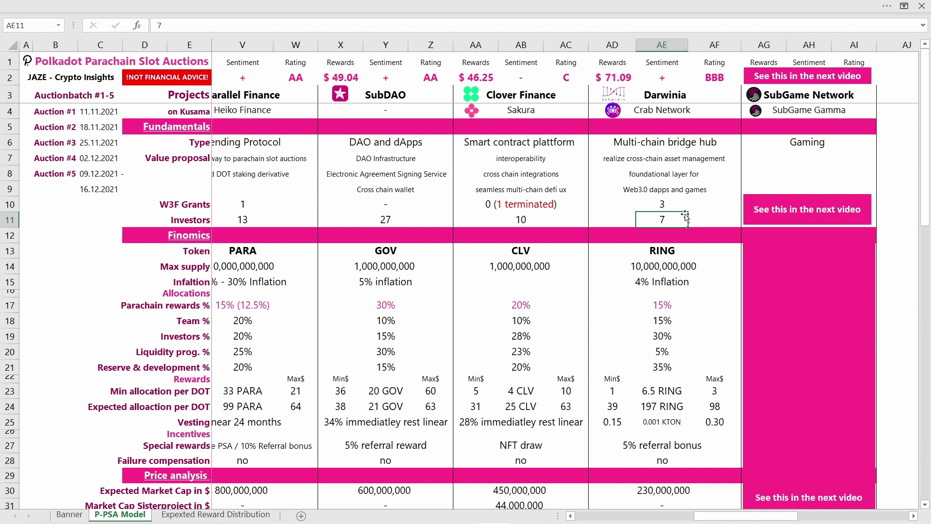
click(667, 232)
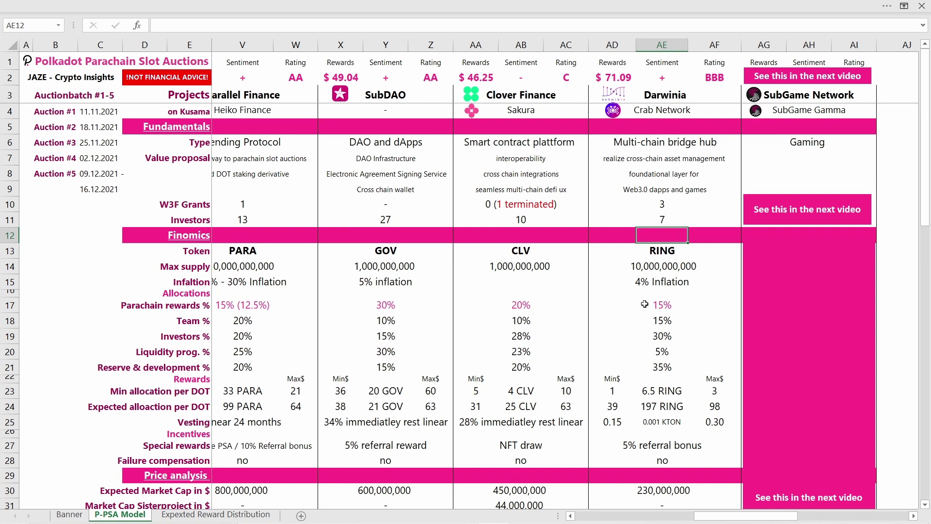
scroll(670, 224, down, 1)
click(669, 224)
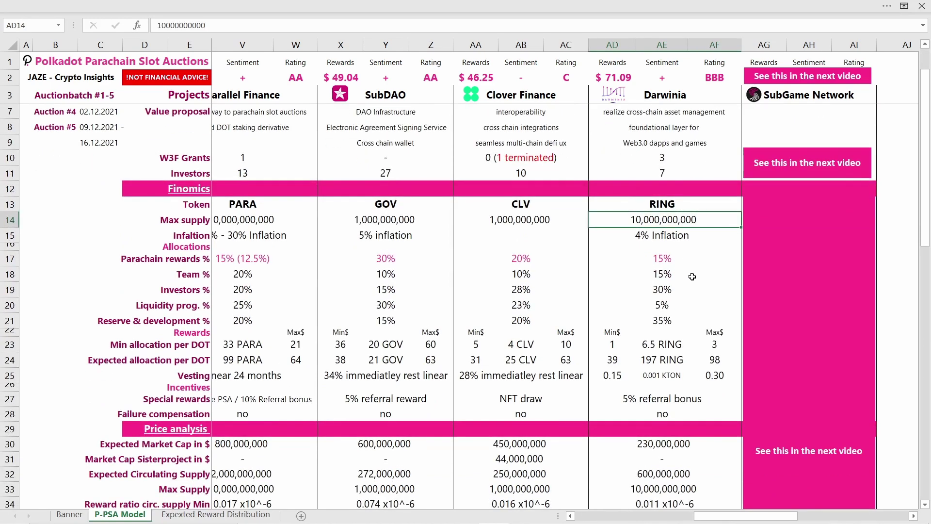
click(668, 238)
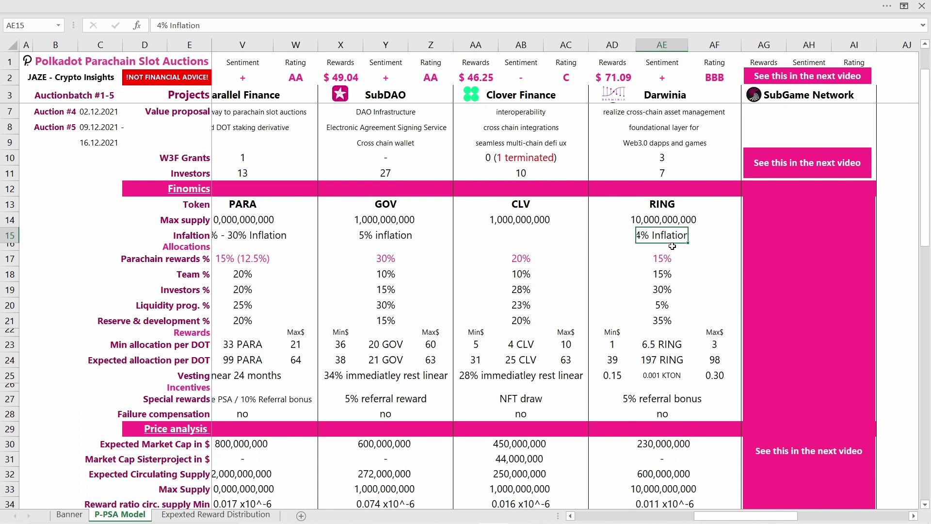
key(Down)
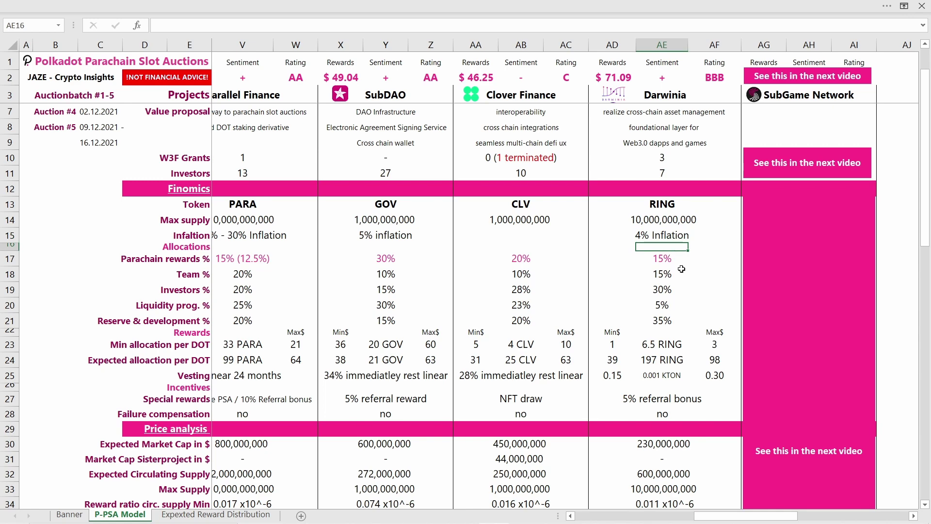
key(Down)
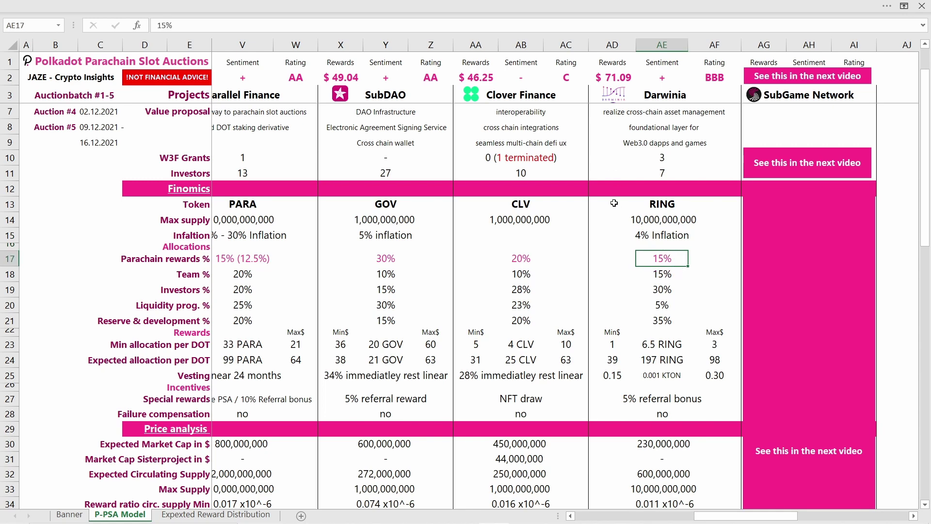
scroll(657, 267, down, 1)
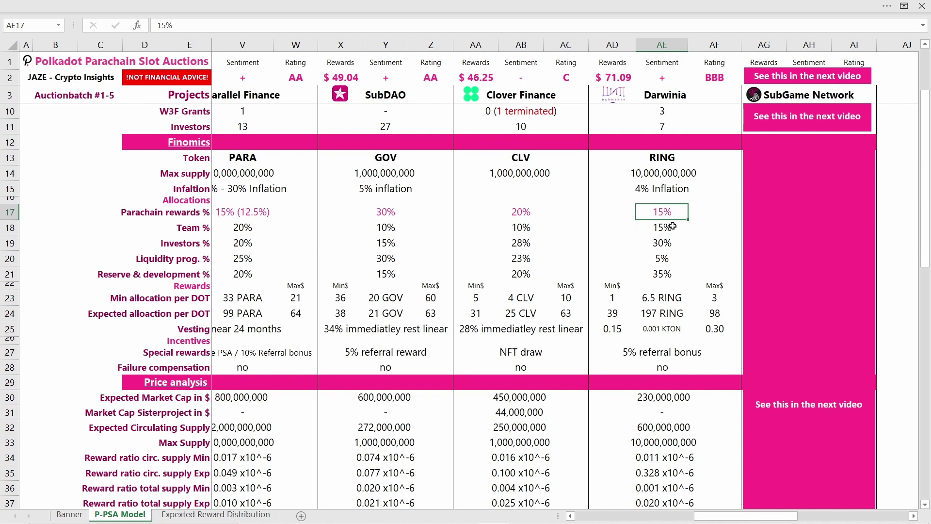
scroll(673, 213, up, 1)
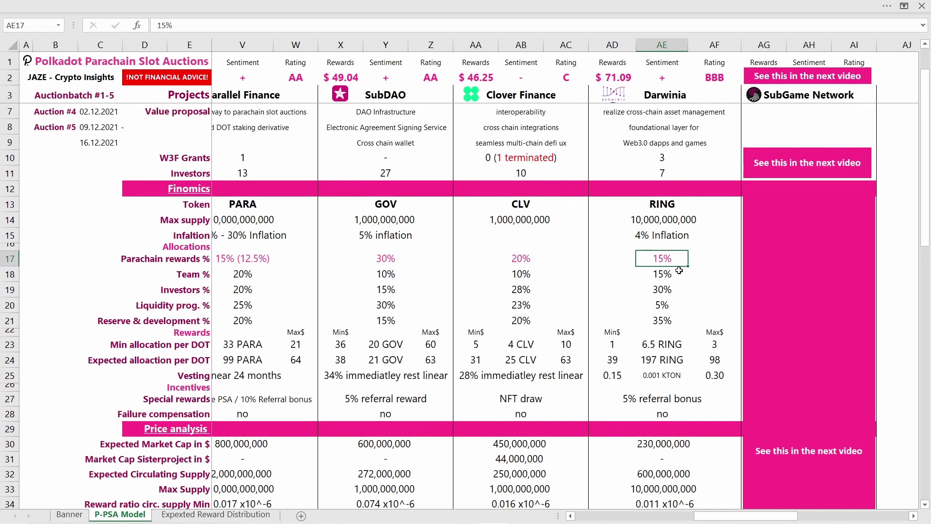
click(671, 275)
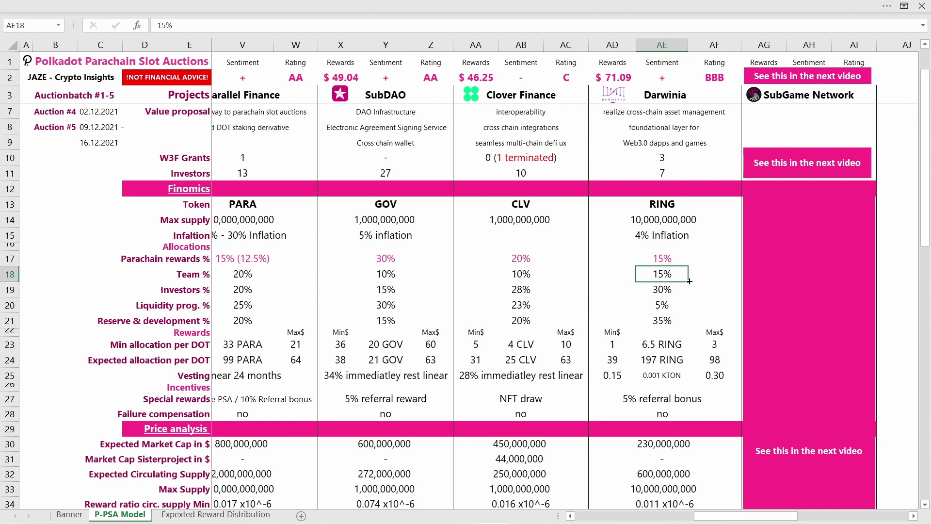
key(Down)
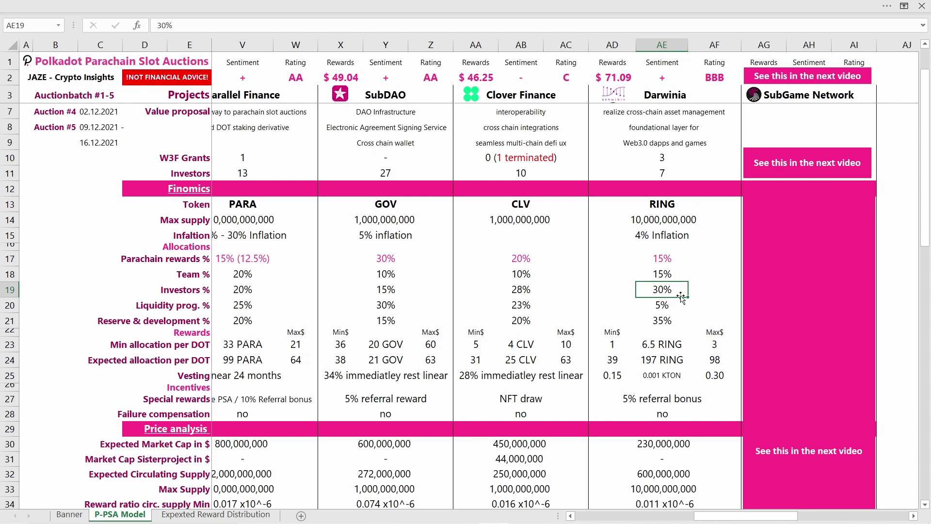
click(666, 306)
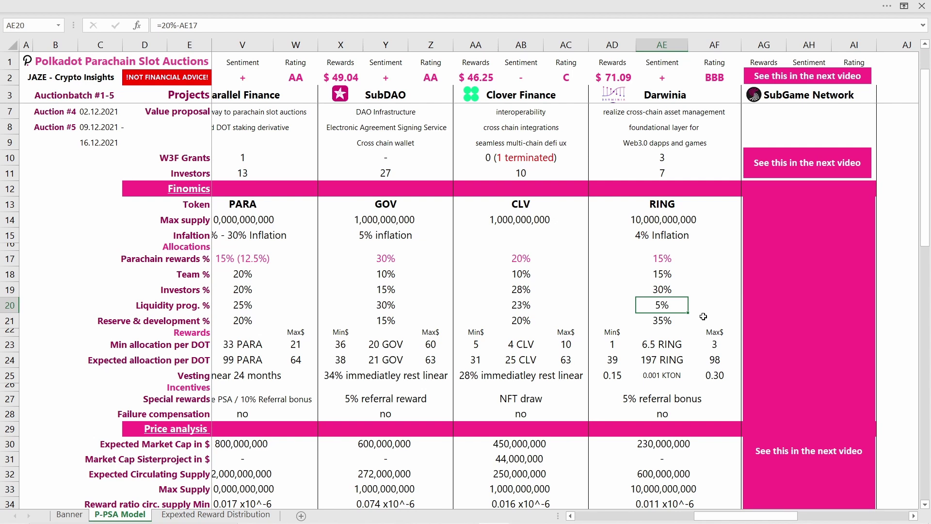
key(Down)
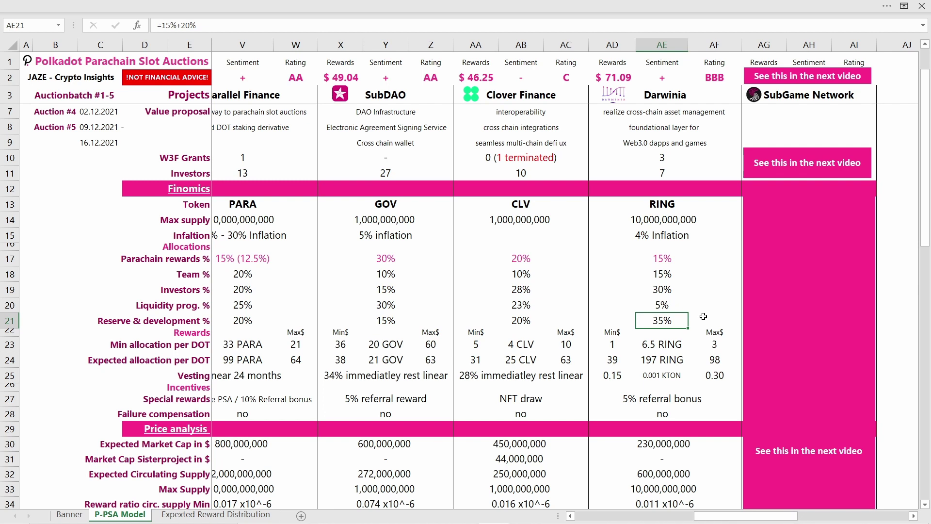
key(Up)
key(Down)
key(Up)
key(Down)
key(Up)
key(Down)
click(661, 293)
scroll(658, 293, up, 1)
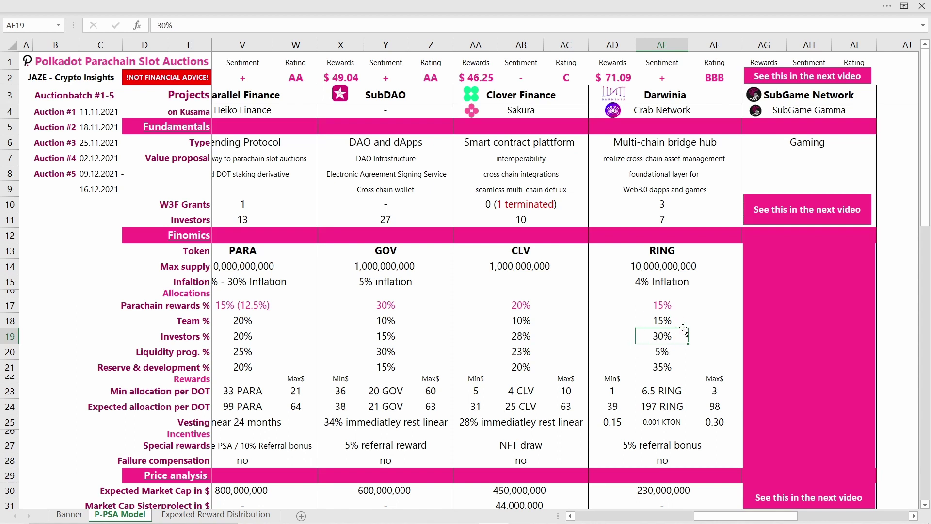
click(661, 220)
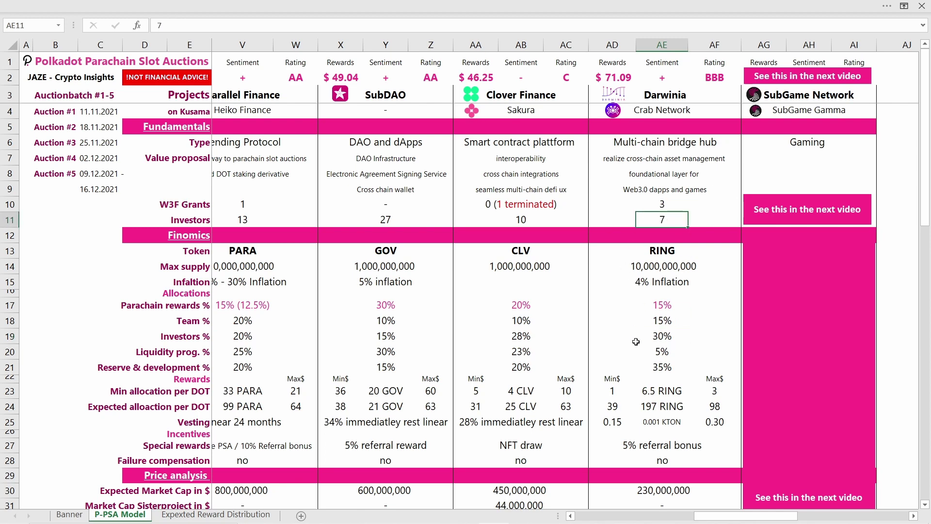
scroll(641, 361, down, 1)
scroll(689, 348, down, 1)
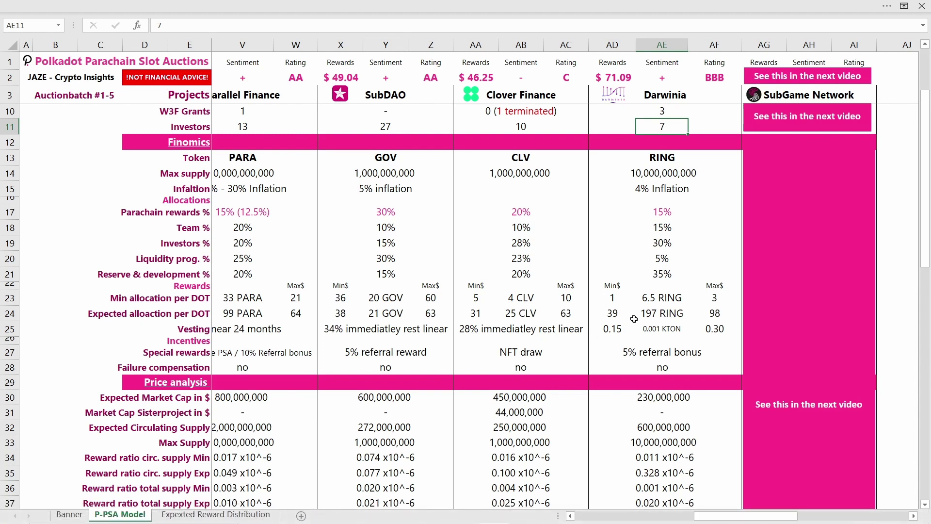
click(212, 515)
click(168, 149)
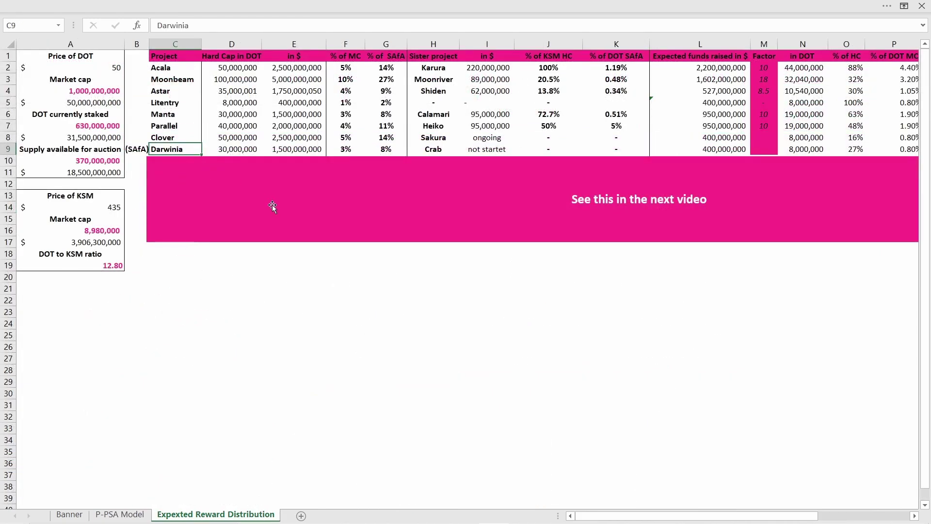
key(Right)
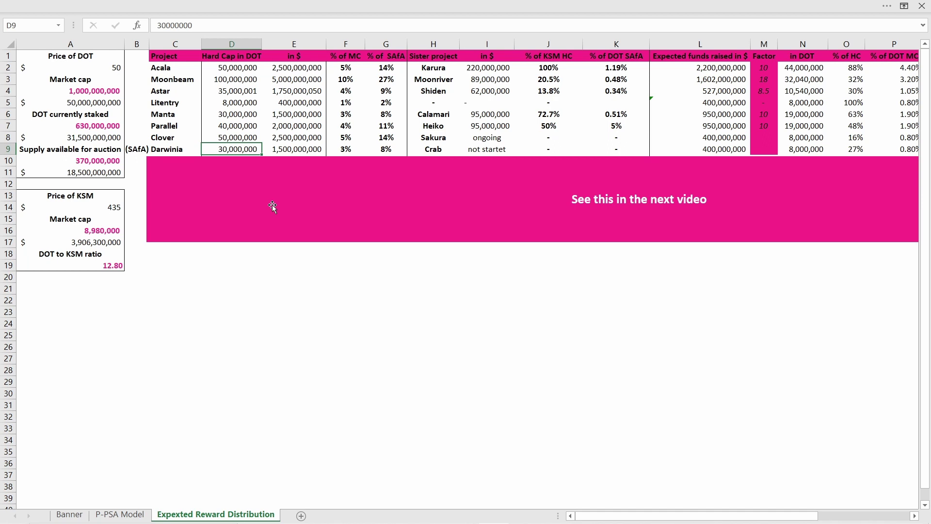
key(Right)
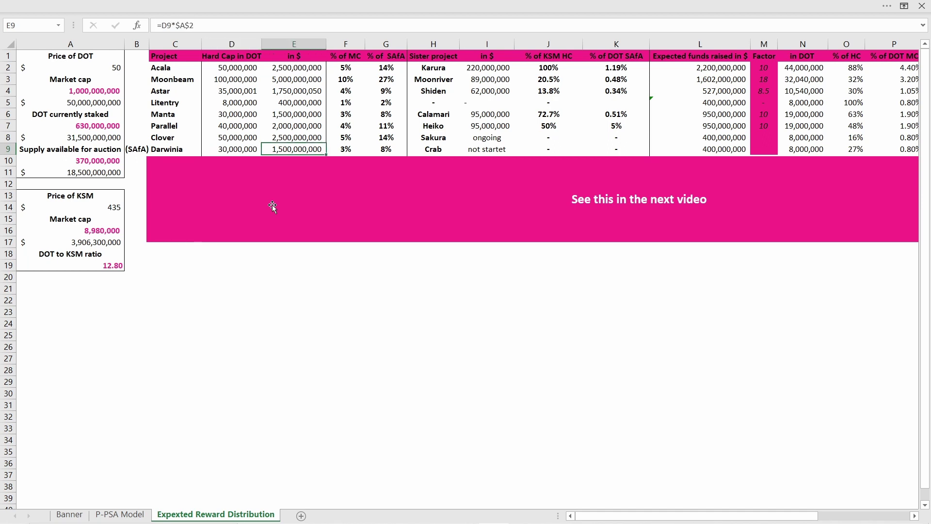
key(Right)
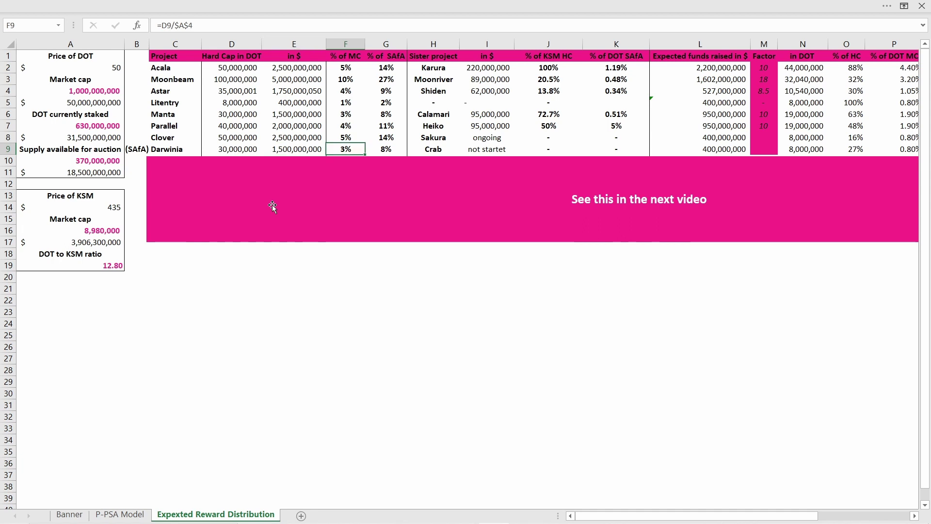
key(Right)
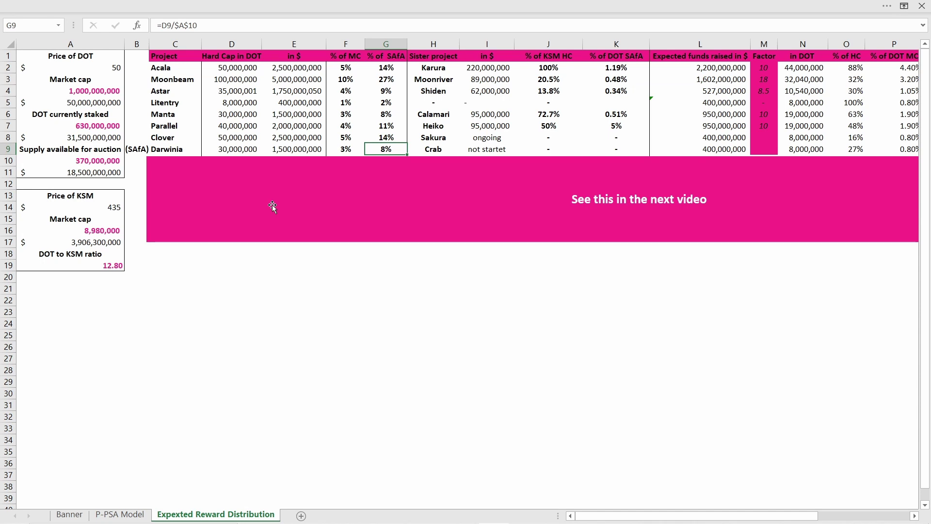
key(Left)
key(Left)
key(Left)
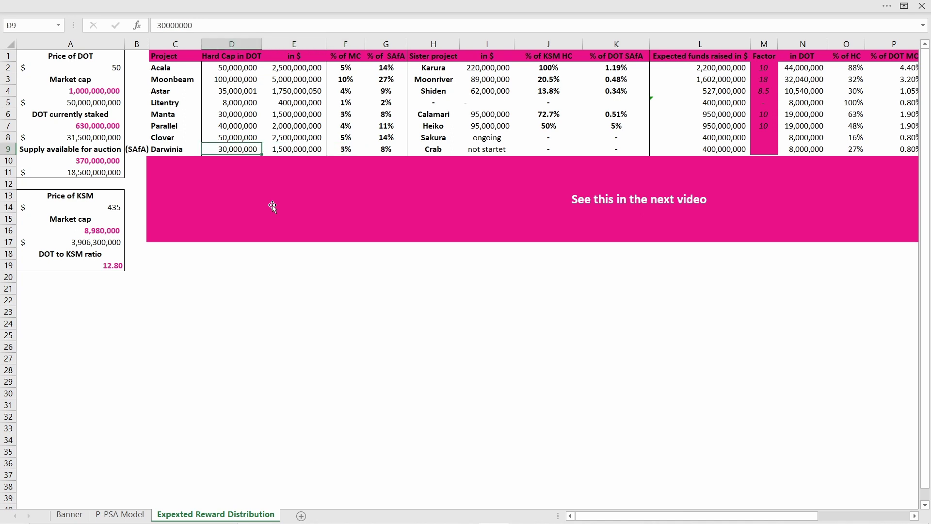
key(Right)
key(Right)
key(Right)
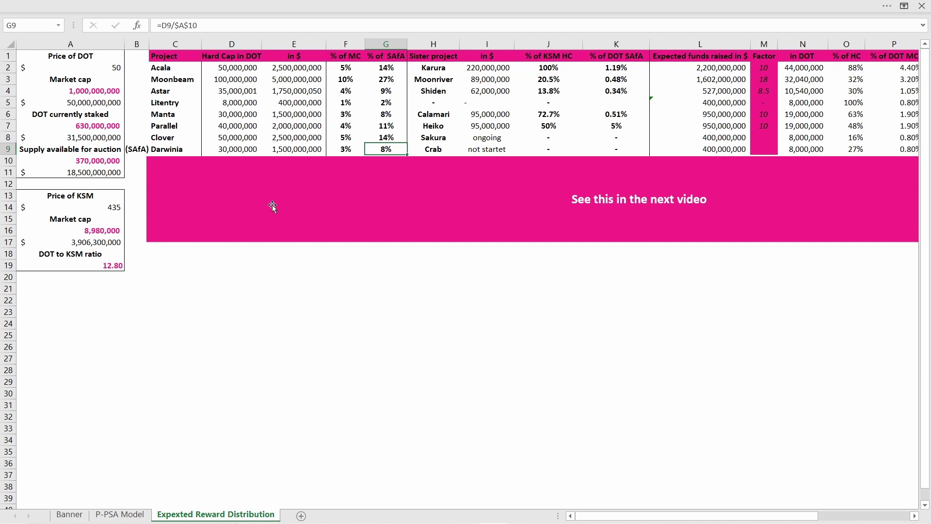
key(Right)
key(Right)
key(Right)
key(Right)
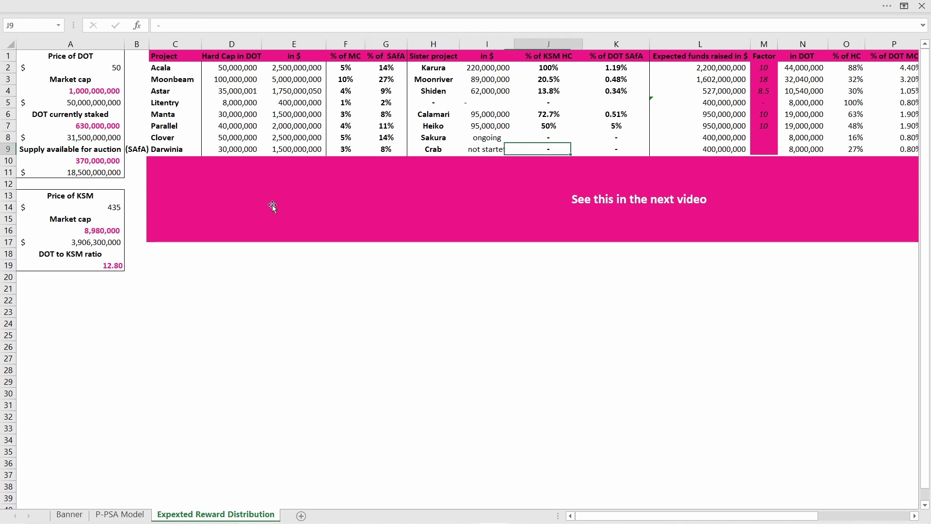
key(Right)
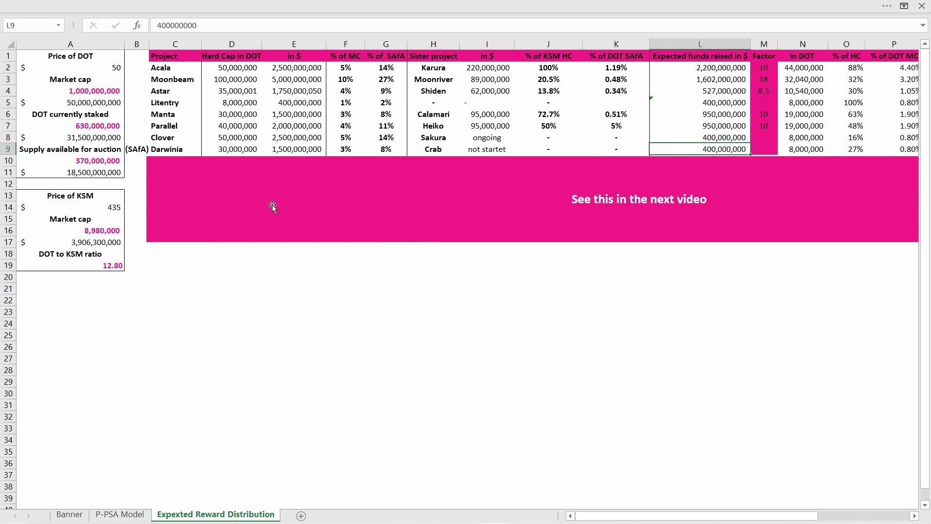
key(Left)
key(Left)
key(Left)
key(Left)
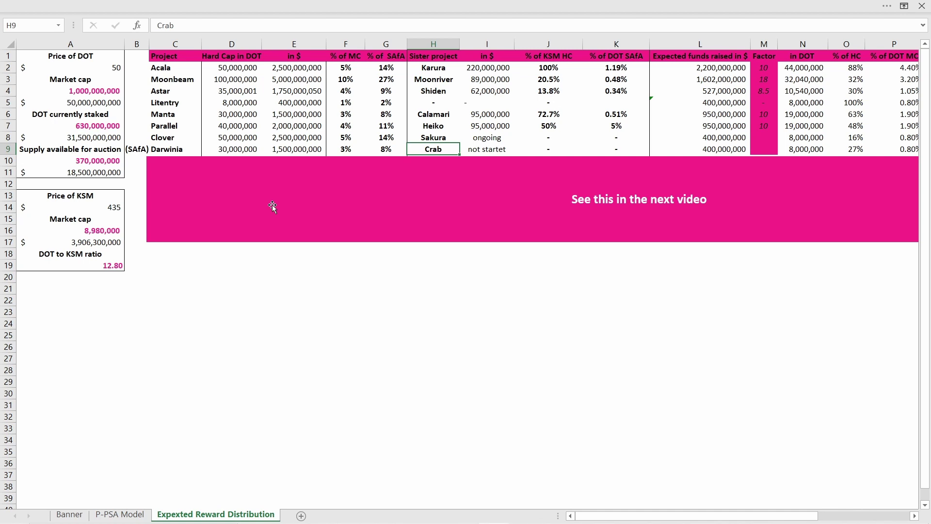
key(Right)
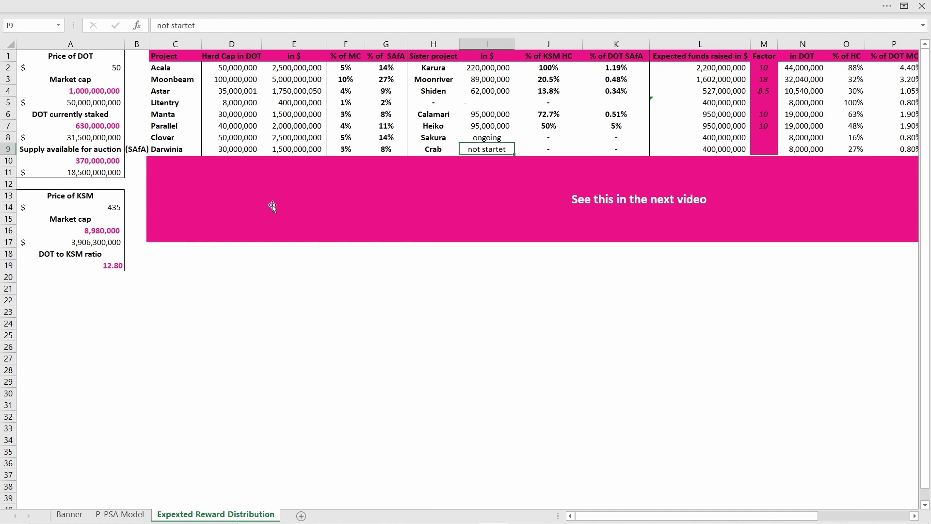
key(Right)
key(Right)
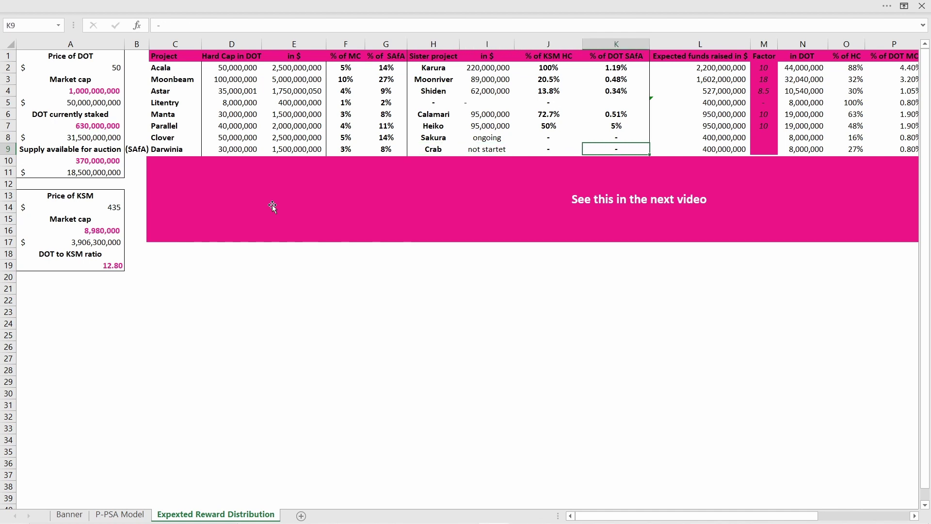
key(Left)
key(Left)
key(Right)
key(Right)
key(Right)
key(Right)
key(Right)
key(Right)
key(Right)
key(Right)
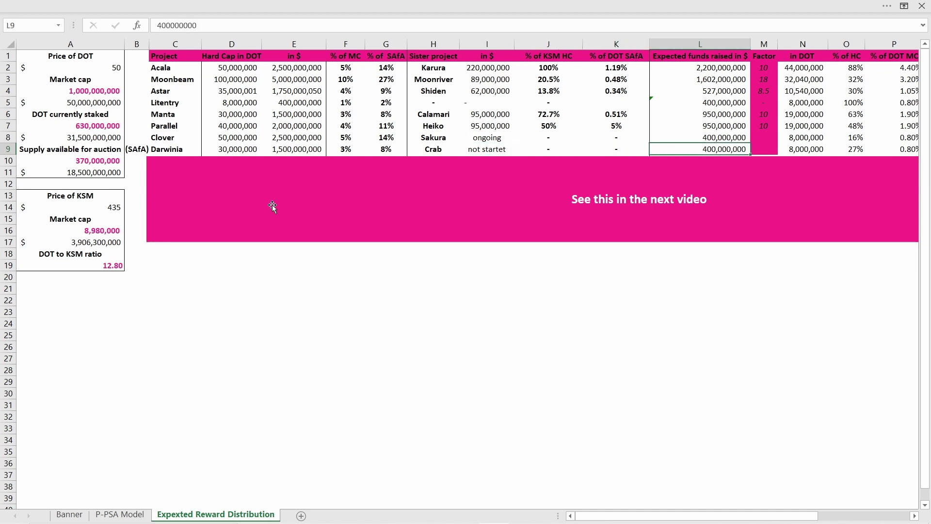
key(Left)
key(Left)
key(Left)
key(Left)
key(Left)
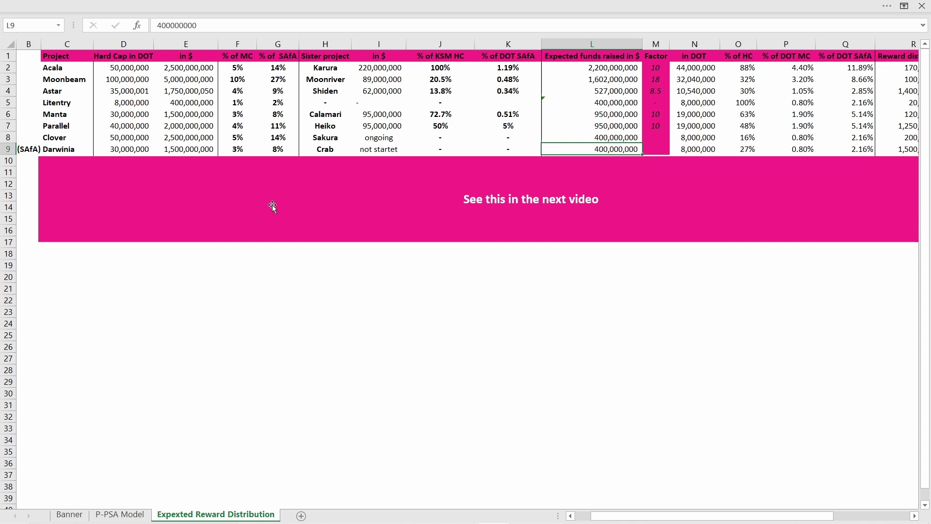
key(Left)
key(Left)
key(Left)
key(Left)
key(Left)
key(Left)
key(Left)
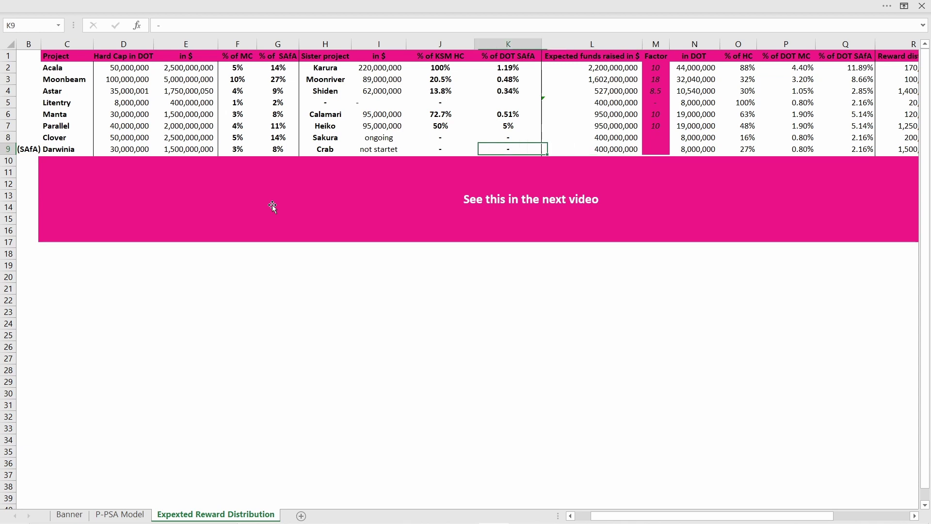
key(Left)
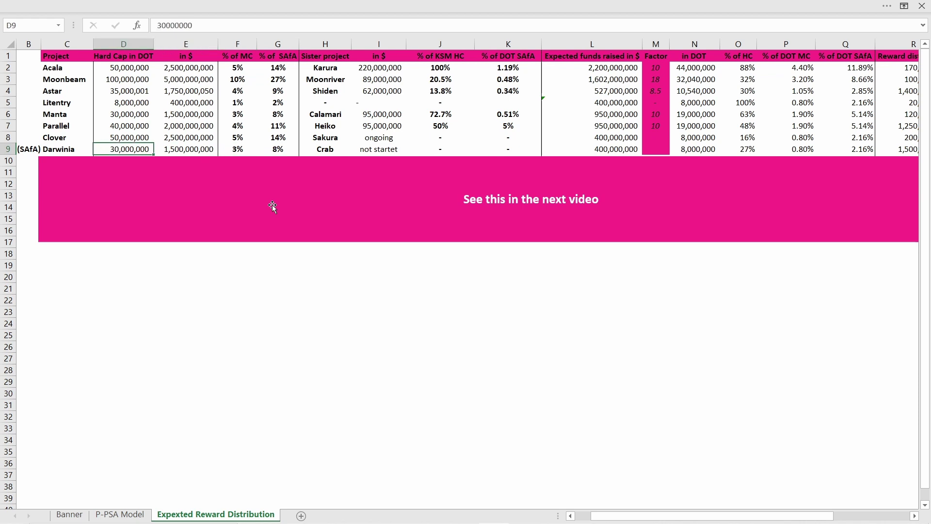
key(Right)
key(Right)
key(Right)
key(Right)
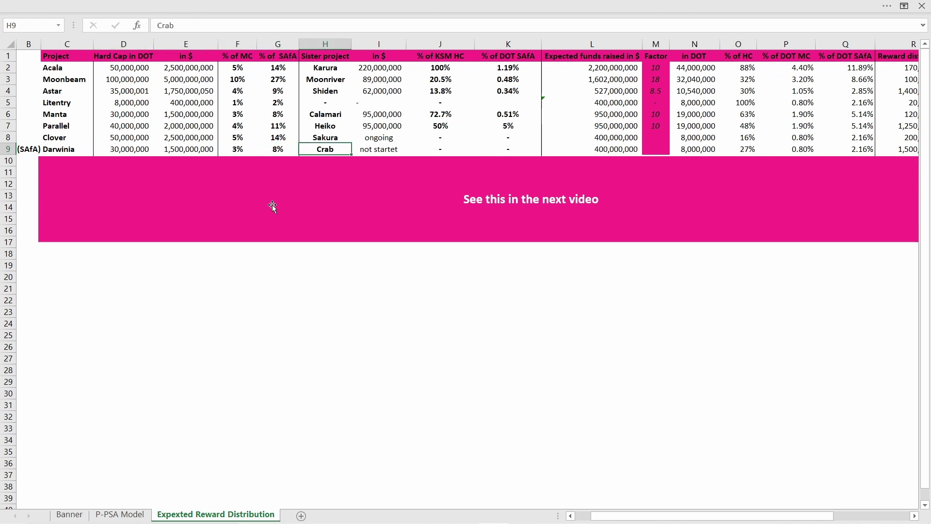
key(Right)
key(Right)
key(Right)
key(Right)
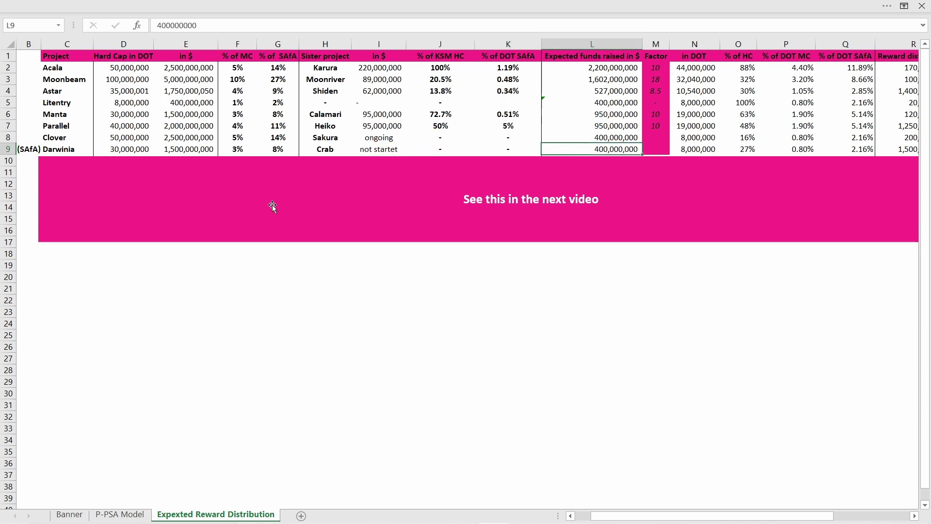
key(Up)
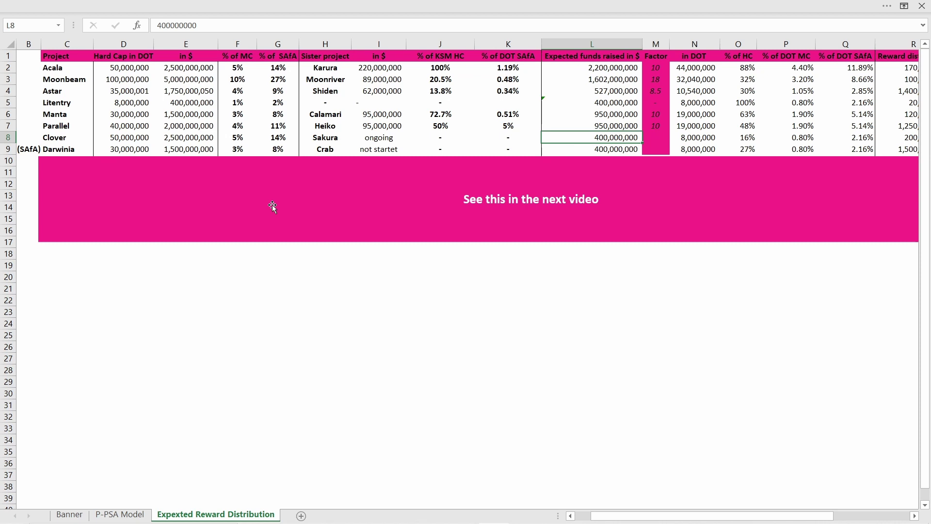
key(Left)
key(Left)
key(Left)
key(Left)
key(Right)
key(Right)
key(Right)
key(Right)
key(Right)
key(Right)
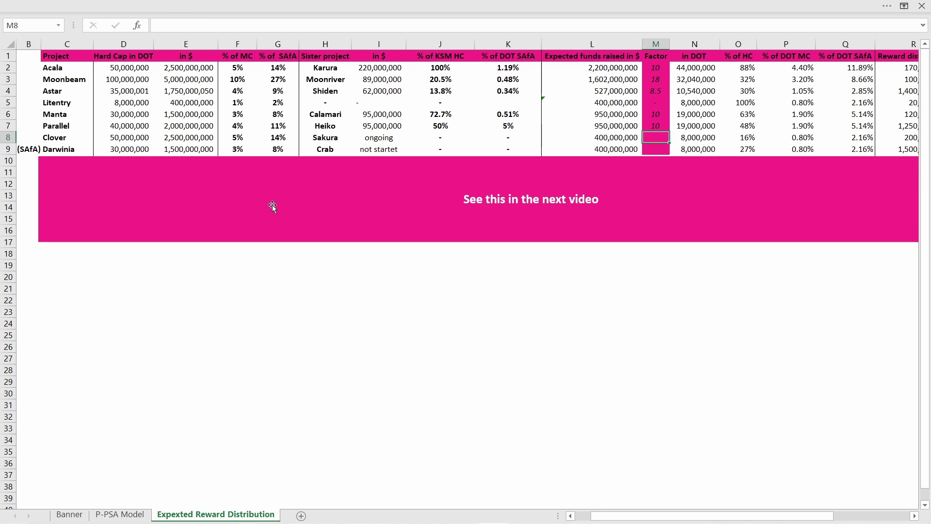
key(Down)
key(Up)
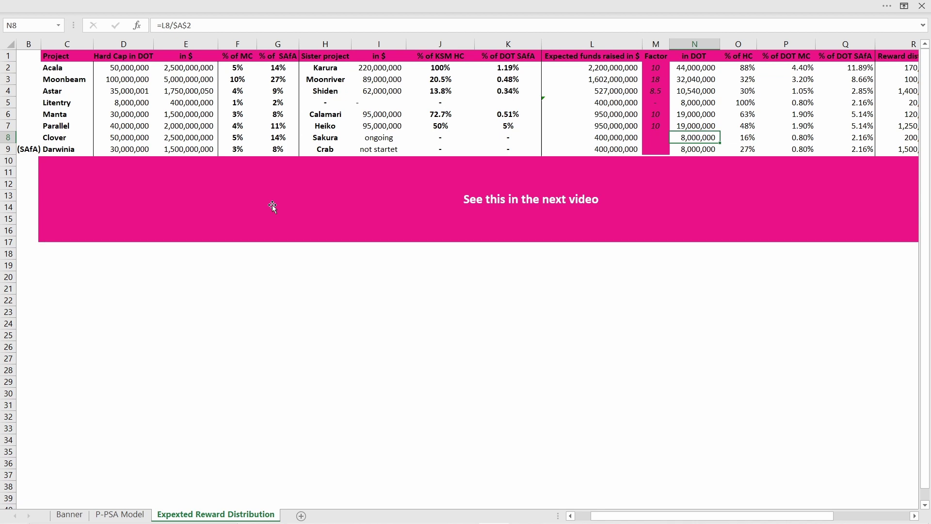
key(Down)
key(Up)
key(Right)
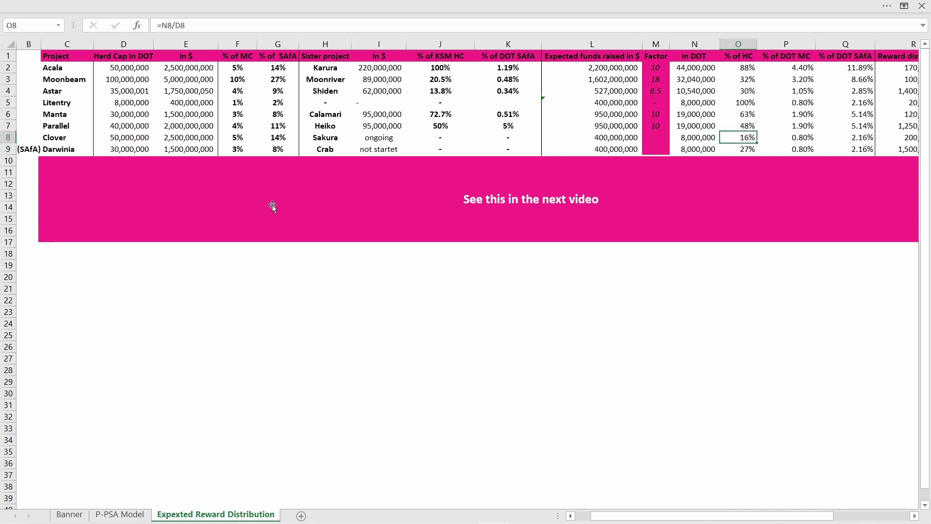
key(Down)
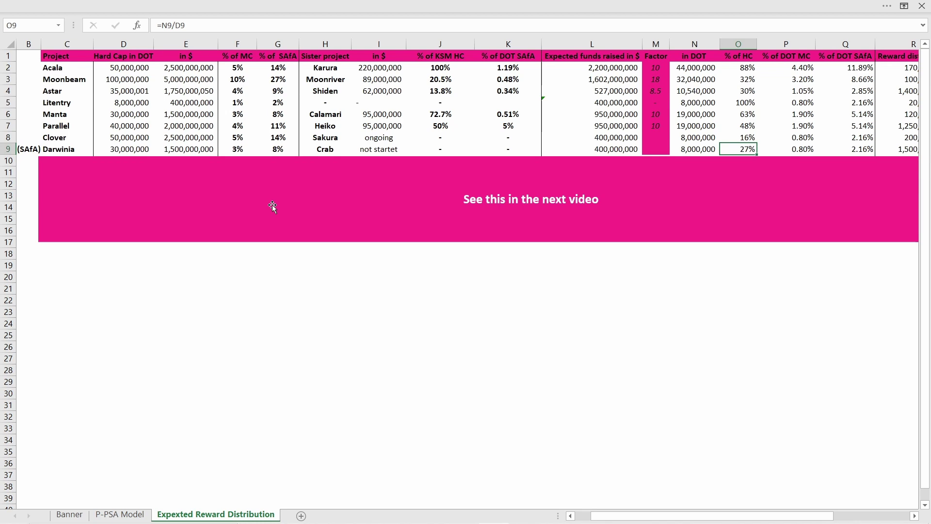
Replace the fixed 30000000 divisor in U9's formula with N9, so U9 shows 0.00100
key(Right)
key(Right)
key(Right)
key(Right)
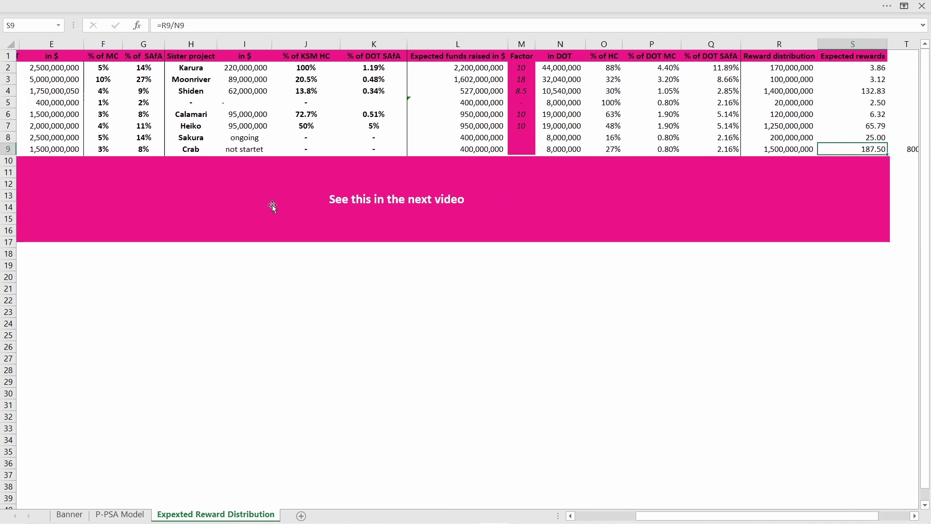
key(Left)
key(Right)
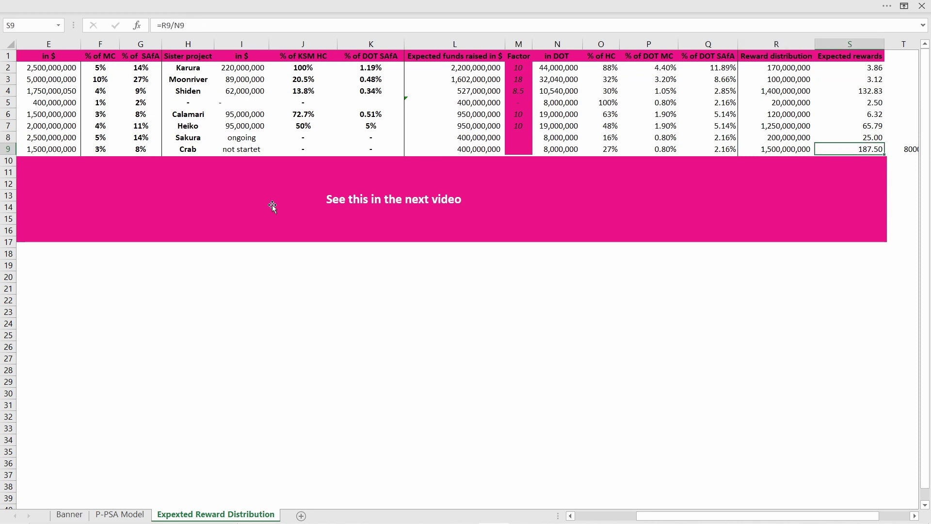
key(Right)
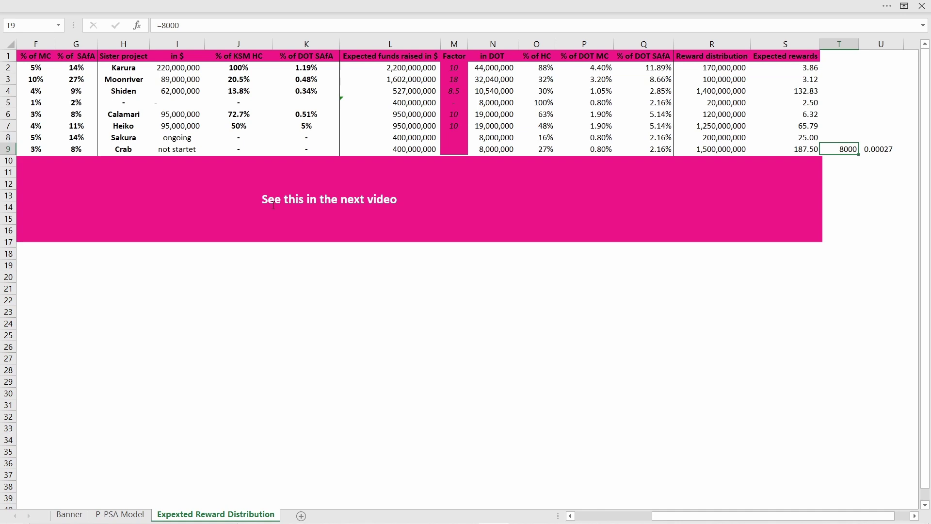
key(Right)
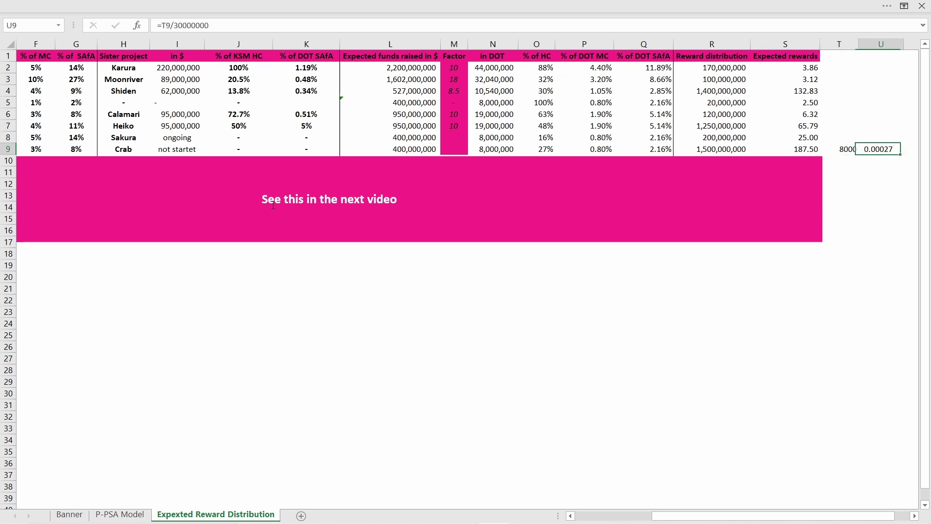
drag(232, 23, 175, 27)
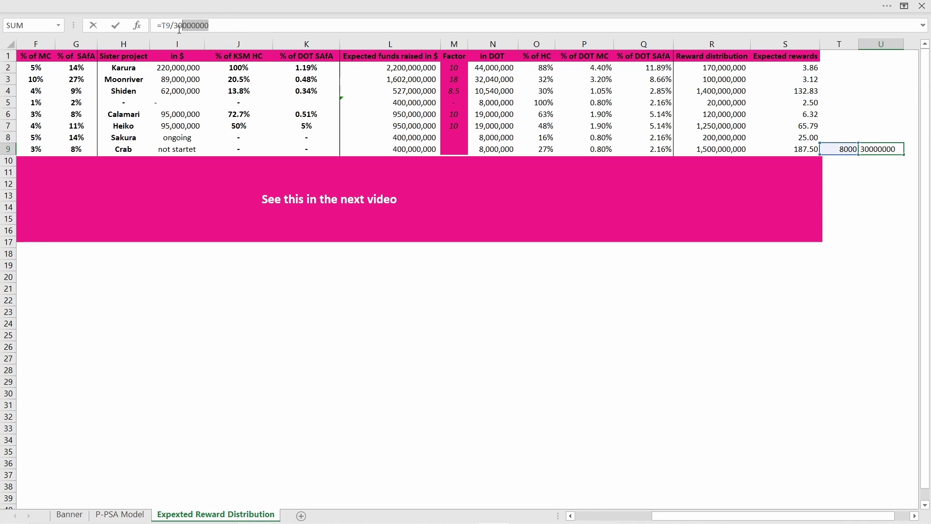
key(BackSpace)
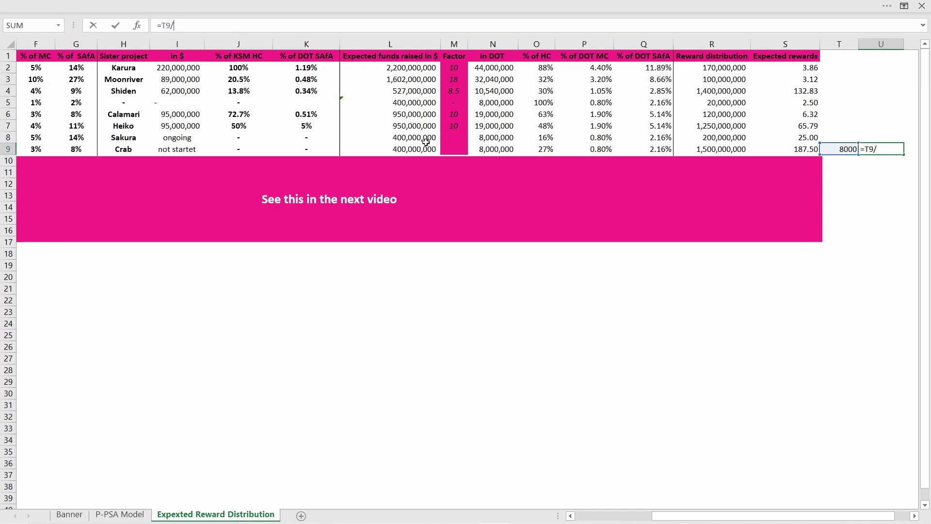
click(500, 152)
key(Return)
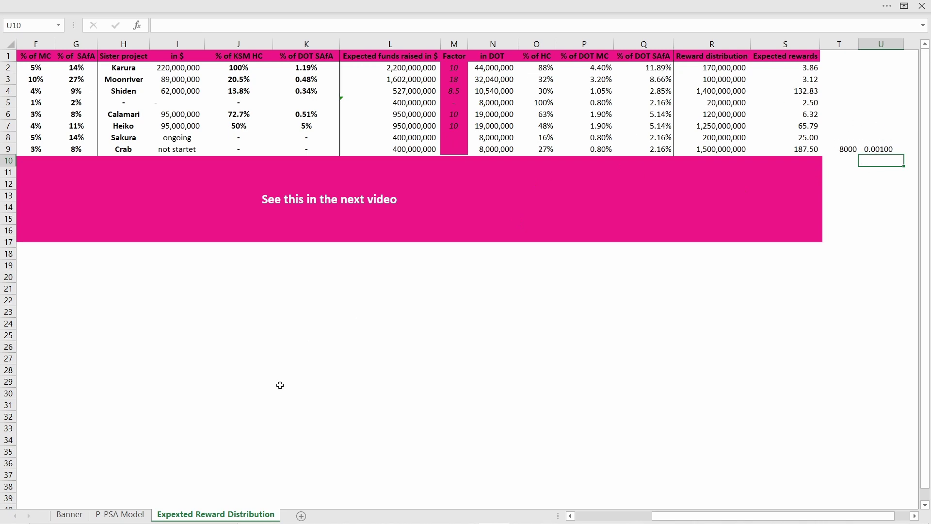
click(120, 514)
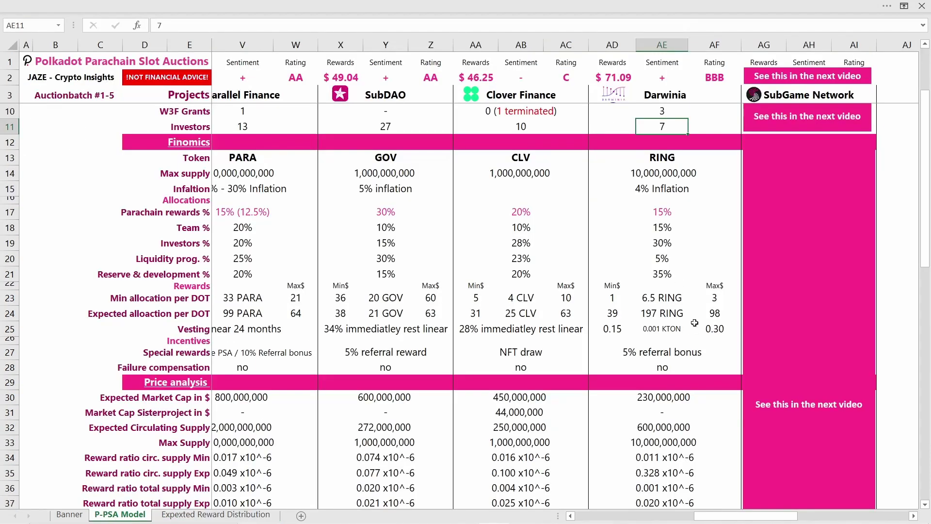
scroll(689, 318, down, 1)
click(678, 275)
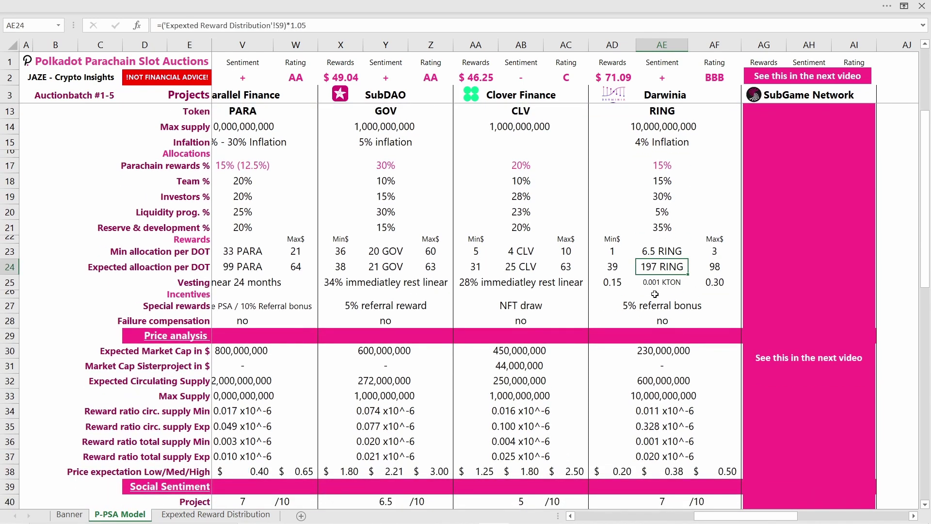
click(661, 283)
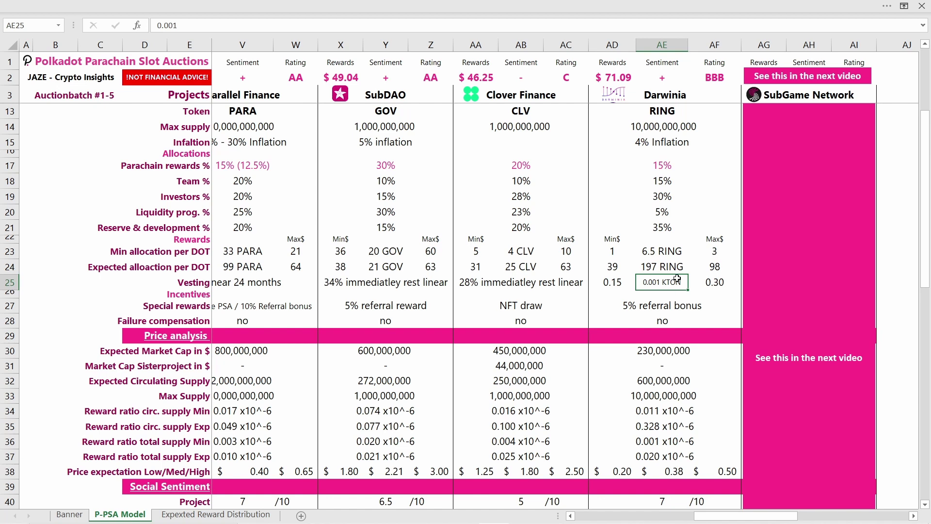
click(656, 266)
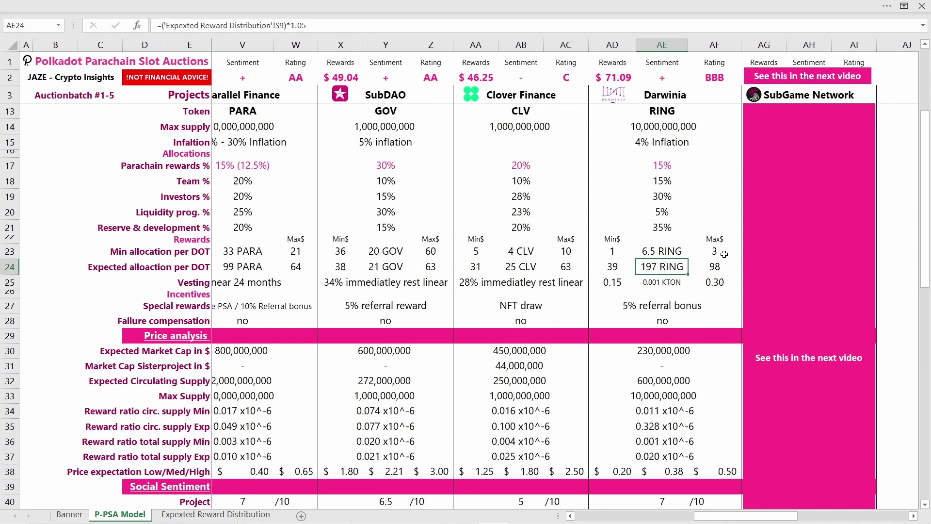
scroll(666, 288, down, 1)
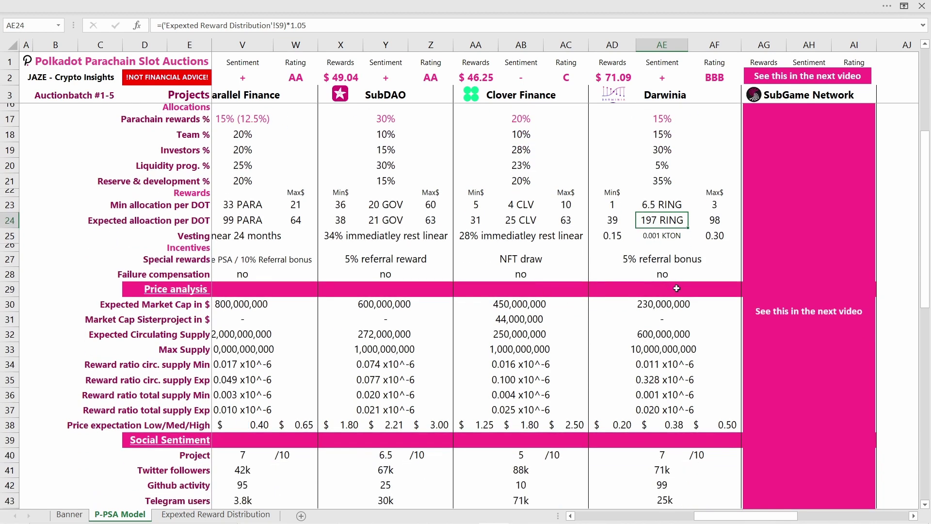
click(175, 294)
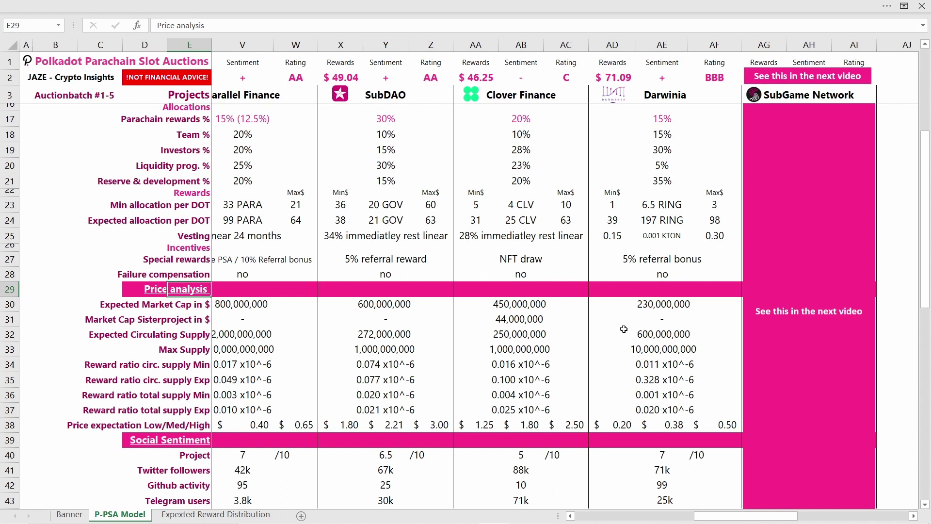
click(671, 303)
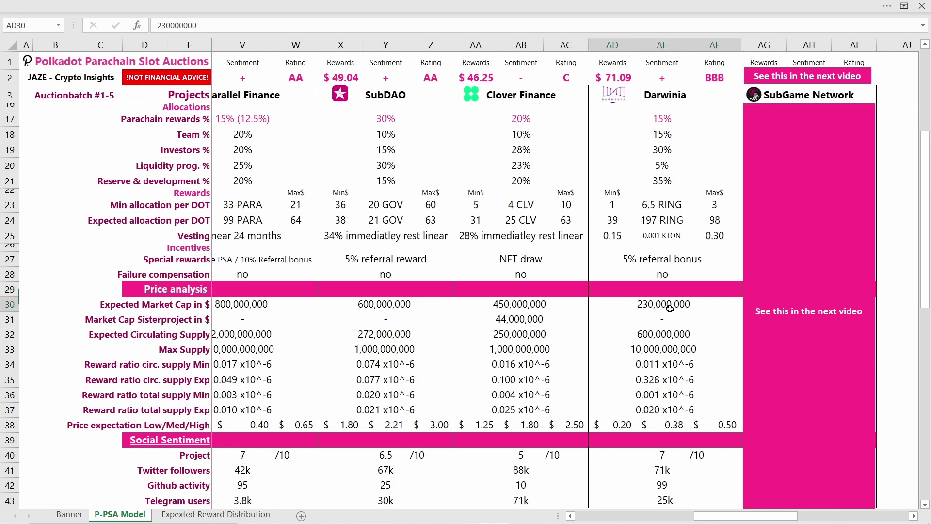
key(Left)
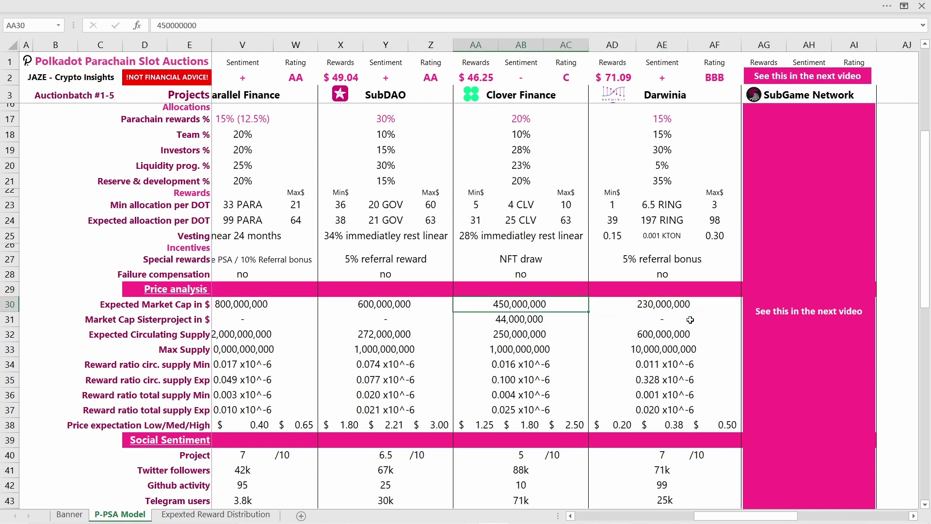
key(Left)
key(Left)
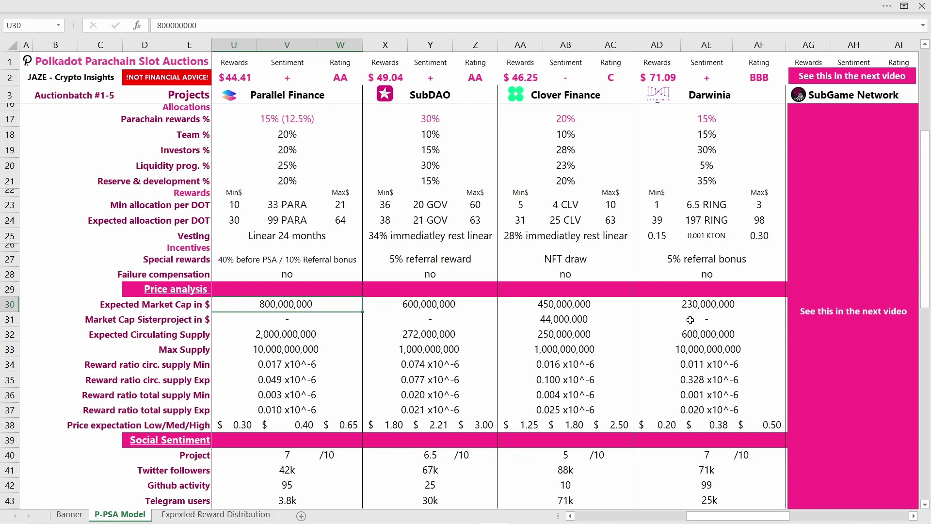
key(Left)
key(Right)
key(Right)
key(Right)
key(Right)
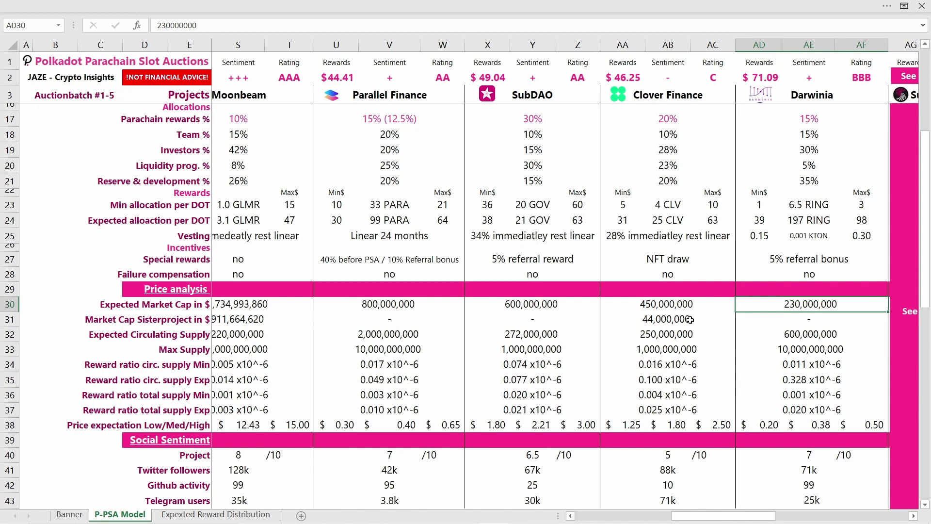
scroll(690, 320, right, 3)
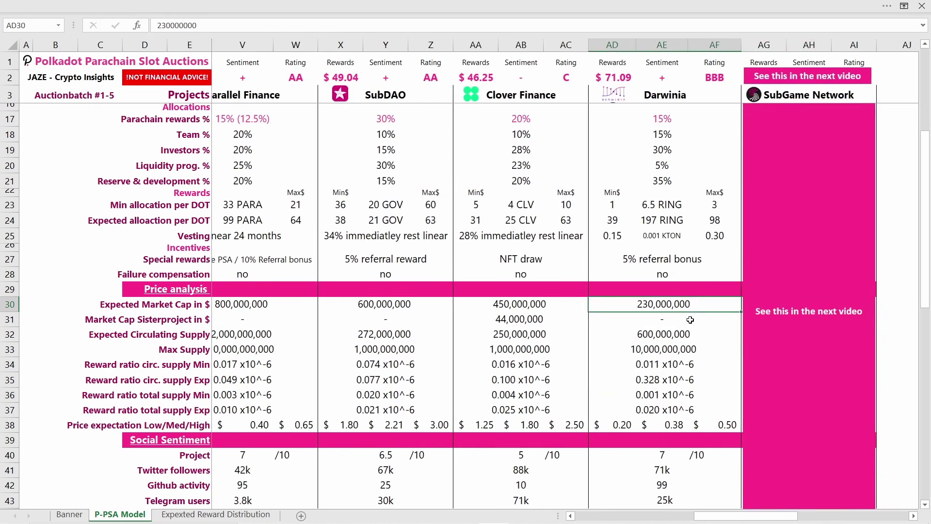
scroll(690, 320, up, 4)
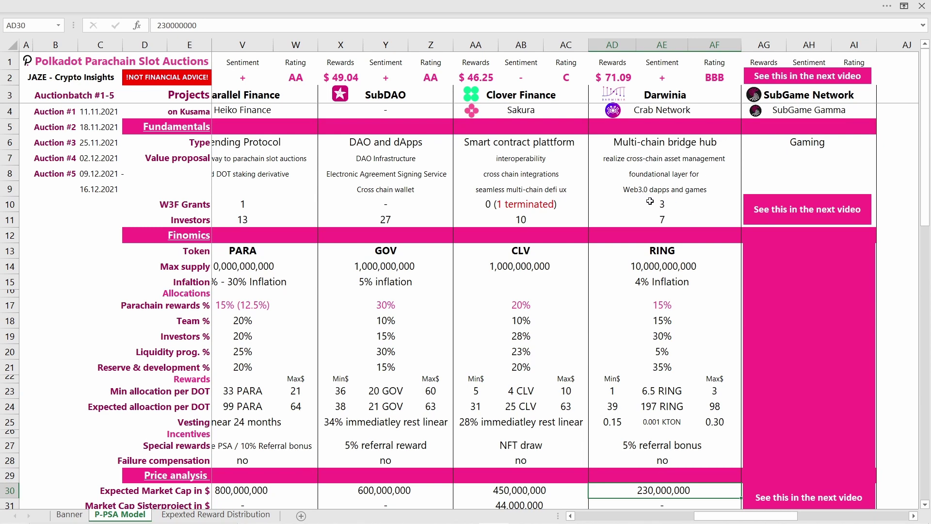
scroll(650, 202, down, 1)
scroll(656, 194, up, 1)
scroll(659, 203, down, 2)
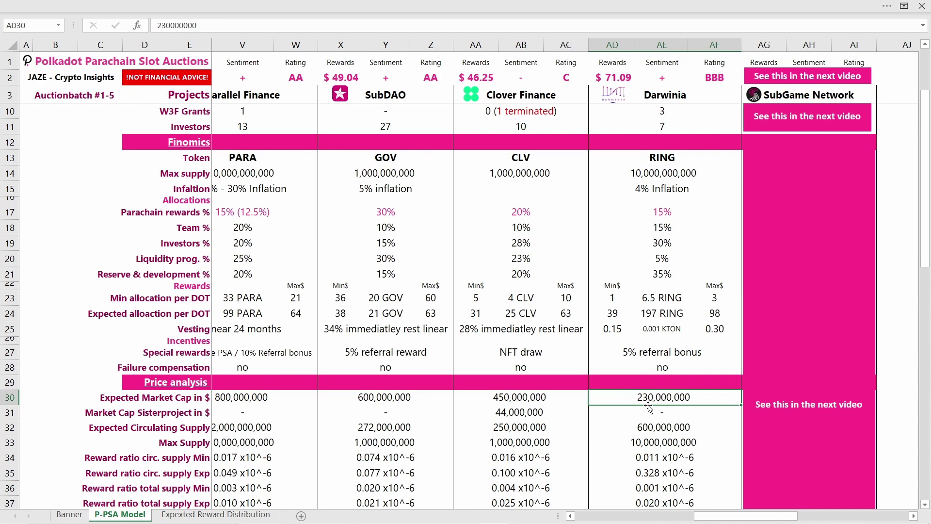
scroll(658, 405, up, 2)
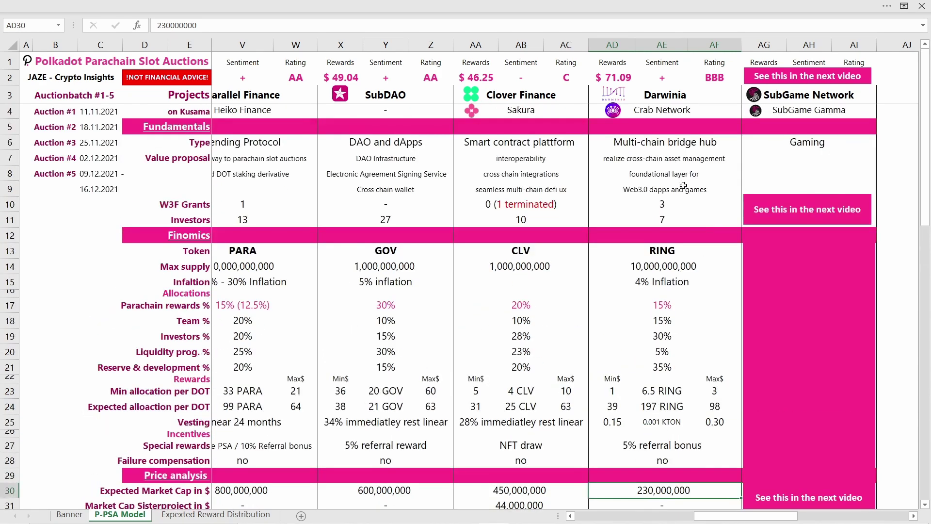
scroll(650, 194, down, 3)
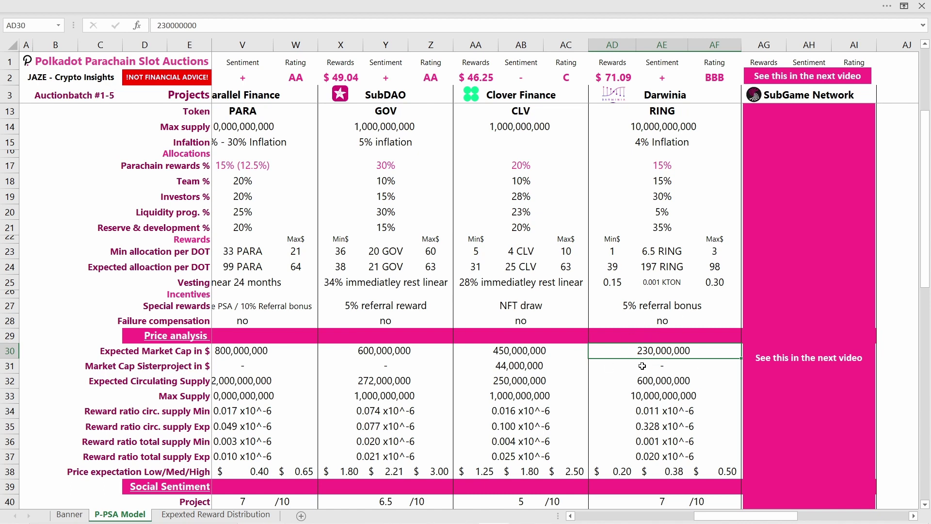
scroll(662, 346, down, 1)
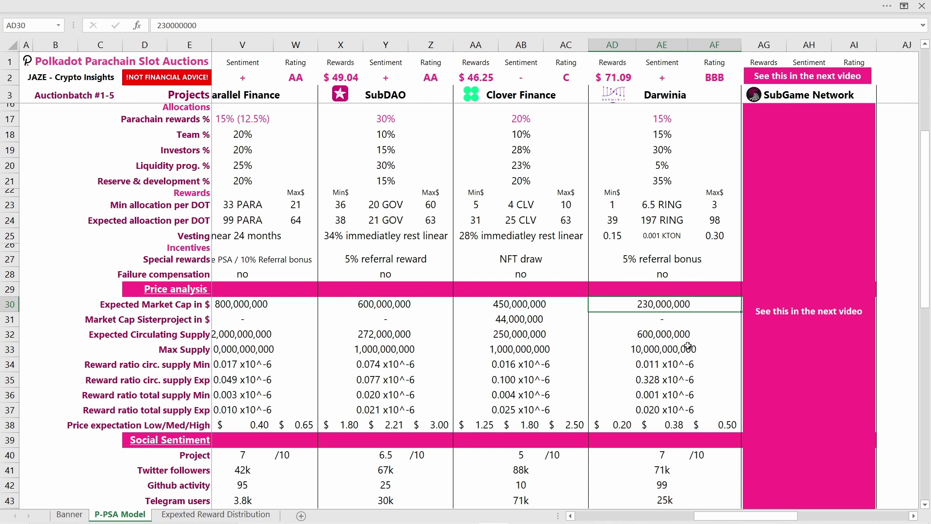
scroll(688, 346, down, 1)
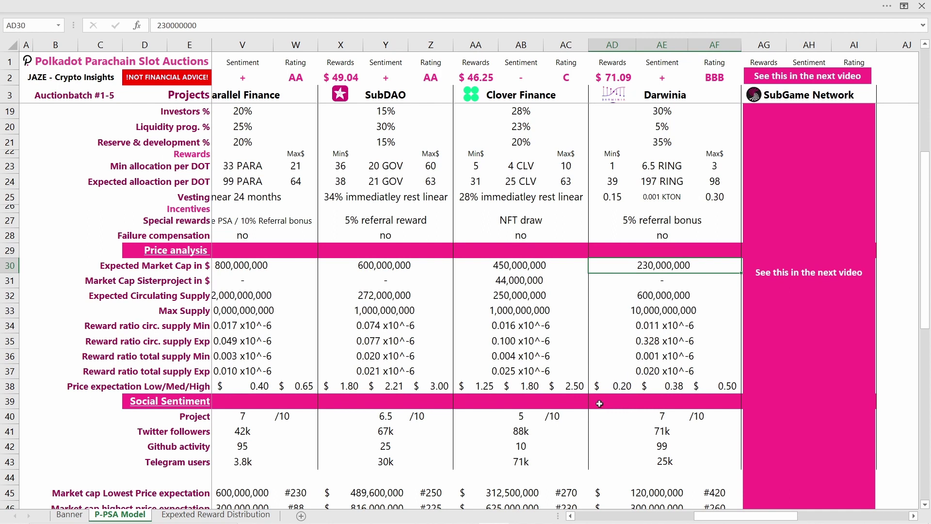
drag(627, 386, 707, 386)
click(623, 386)
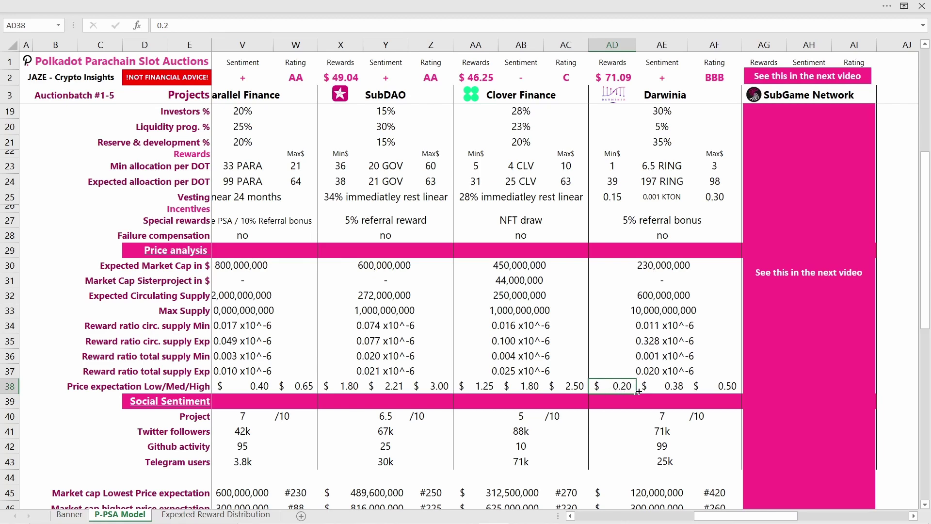
scroll(625, 412, down, 1)
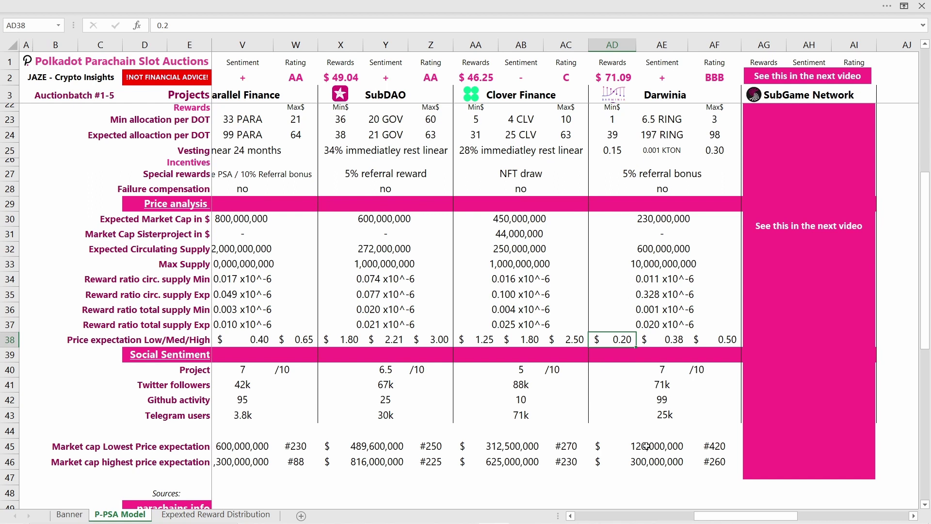
click(110, 449)
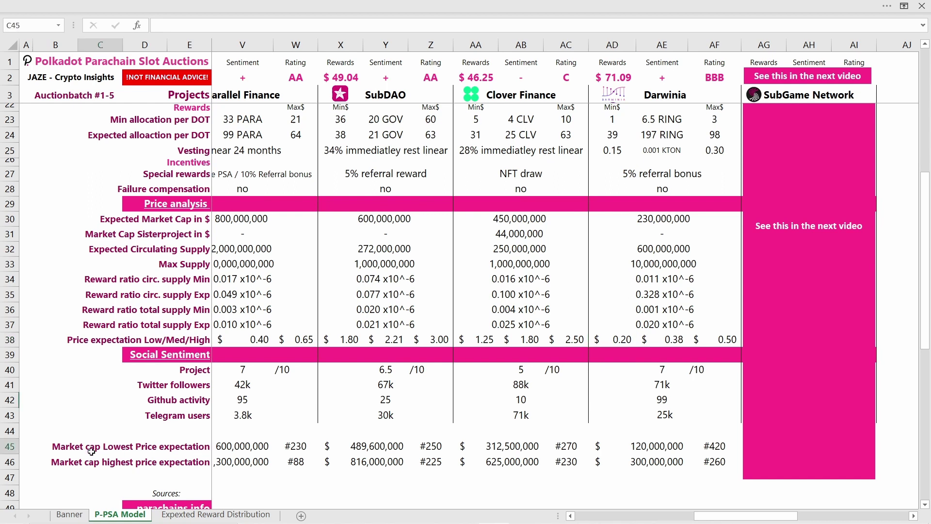
click(649, 449)
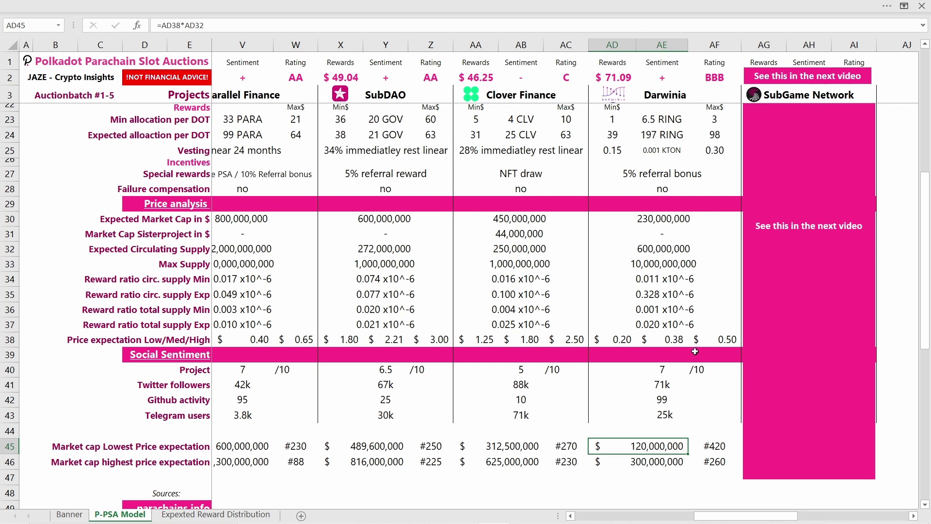
click(677, 342)
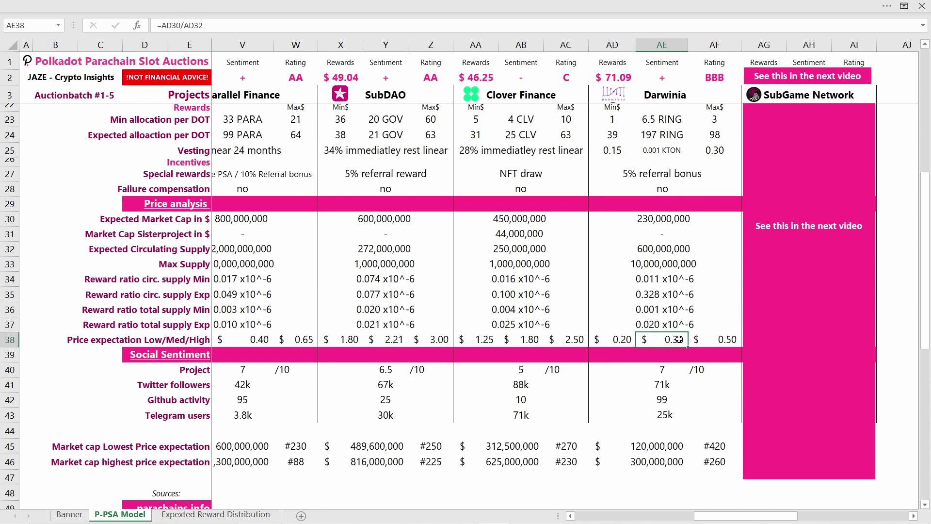
scroll(662, 292, up, 1)
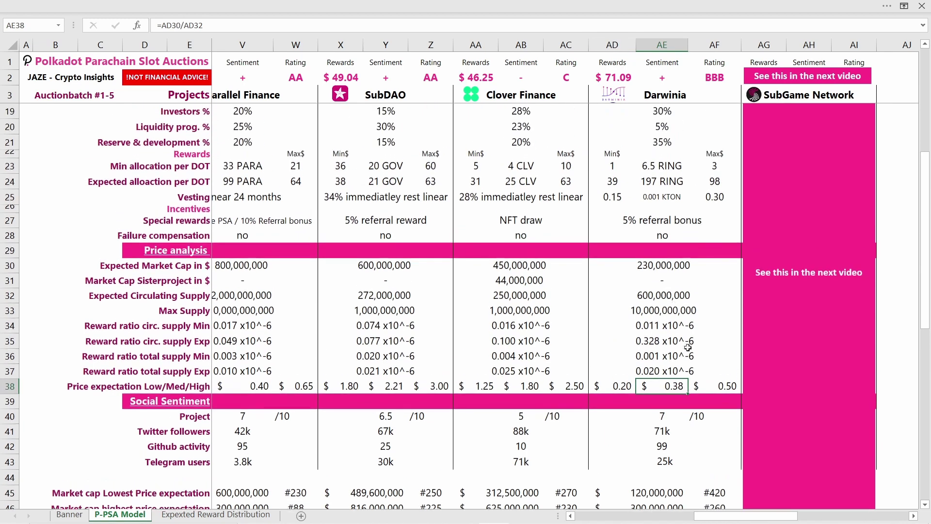
scroll(663, 310, down, 2)
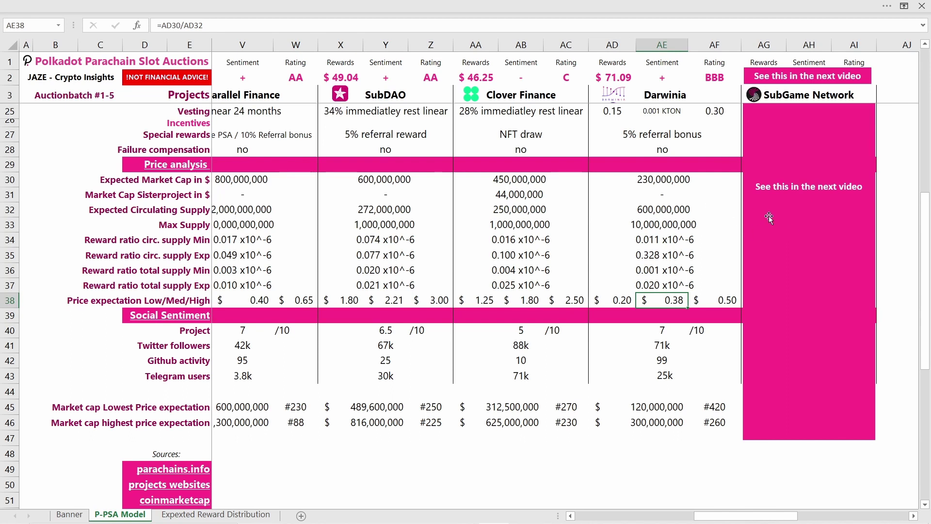
click(720, 301)
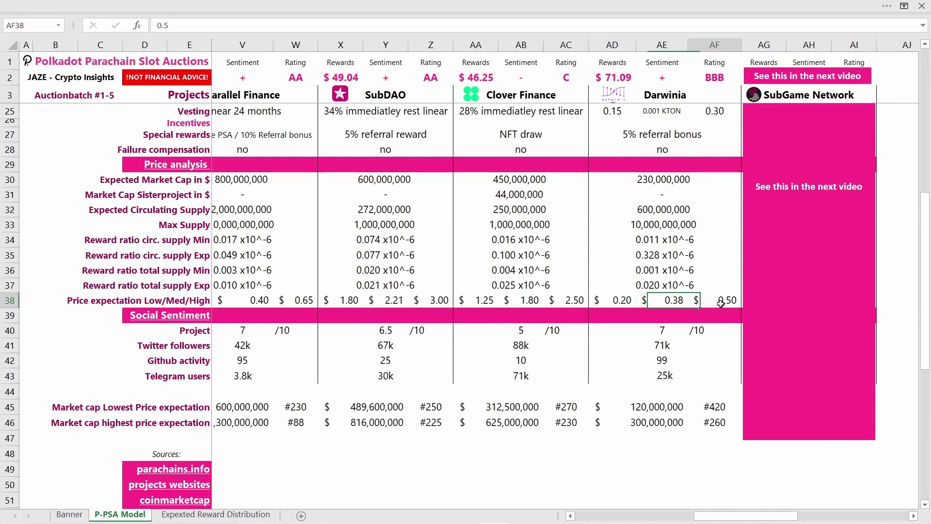
click(659, 422)
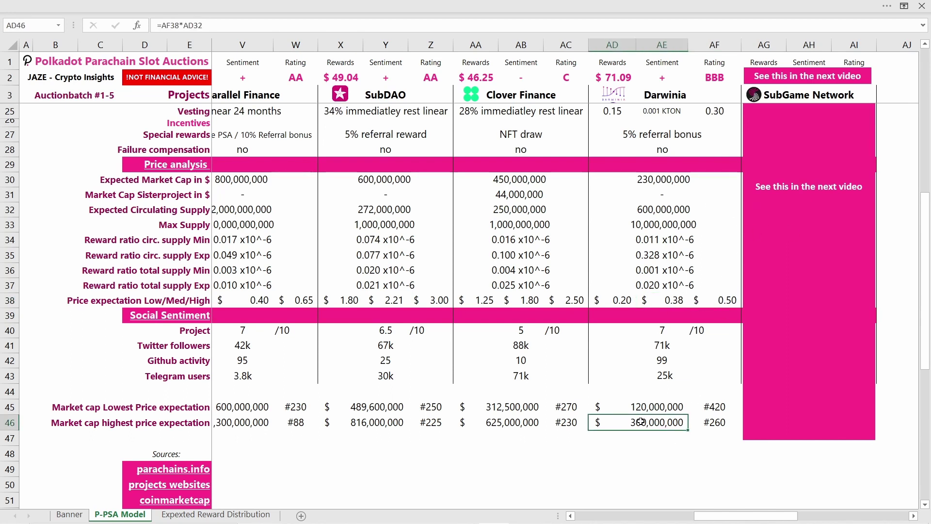
scroll(671, 429, up, 1)
scroll(669, 412, up, 2)
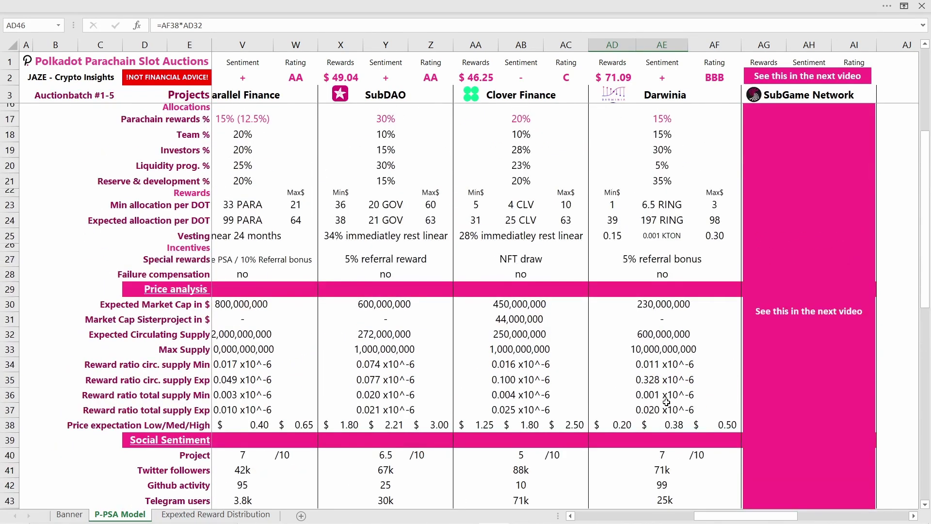
scroll(666, 402, up, 1)
scroll(666, 402, down, 1)
click(519, 302)
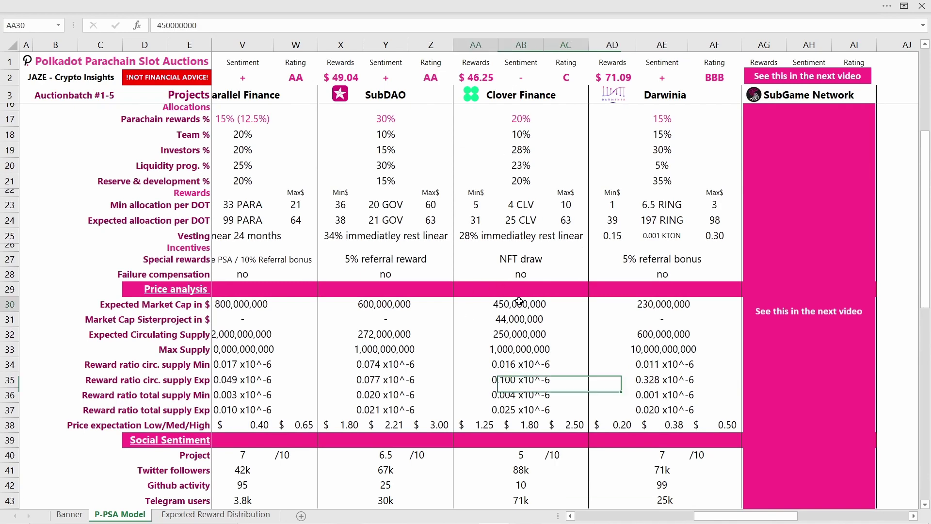
scroll(812, 352, left, 3)
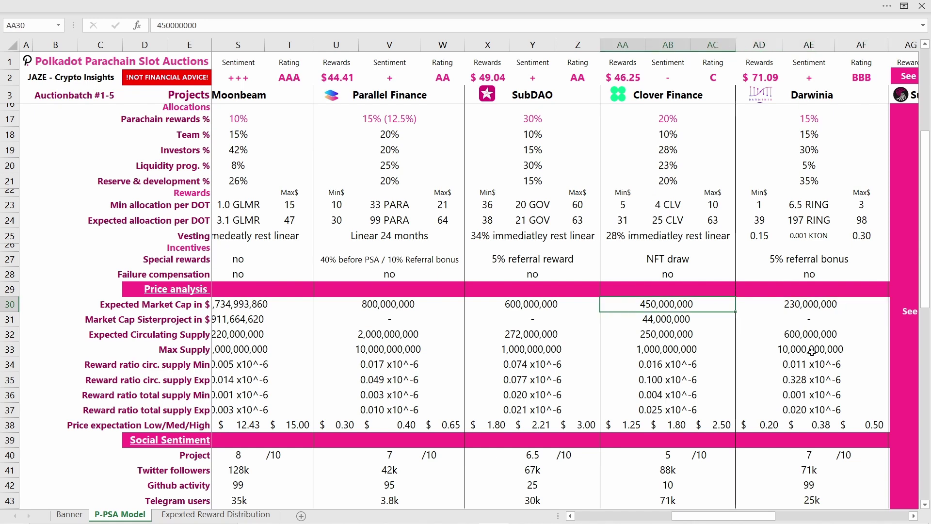
key(Right)
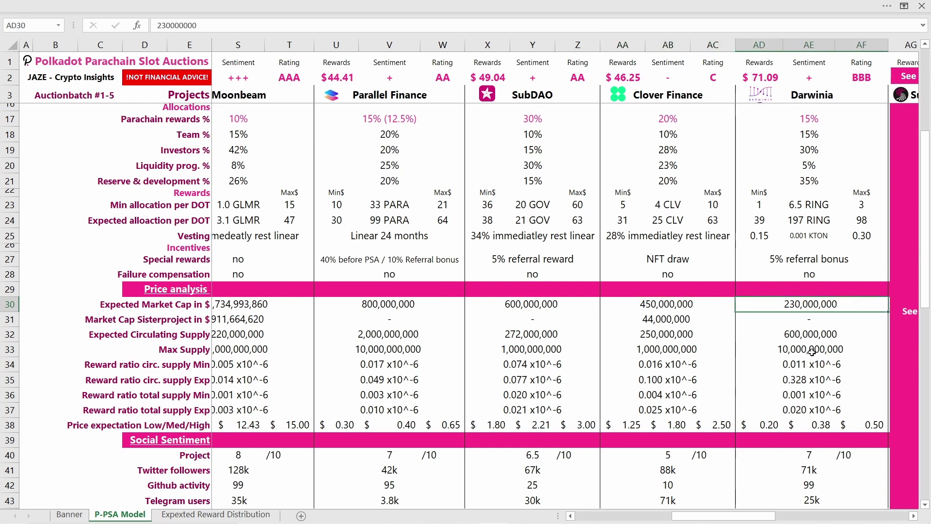
scroll(812, 352, down, 3)
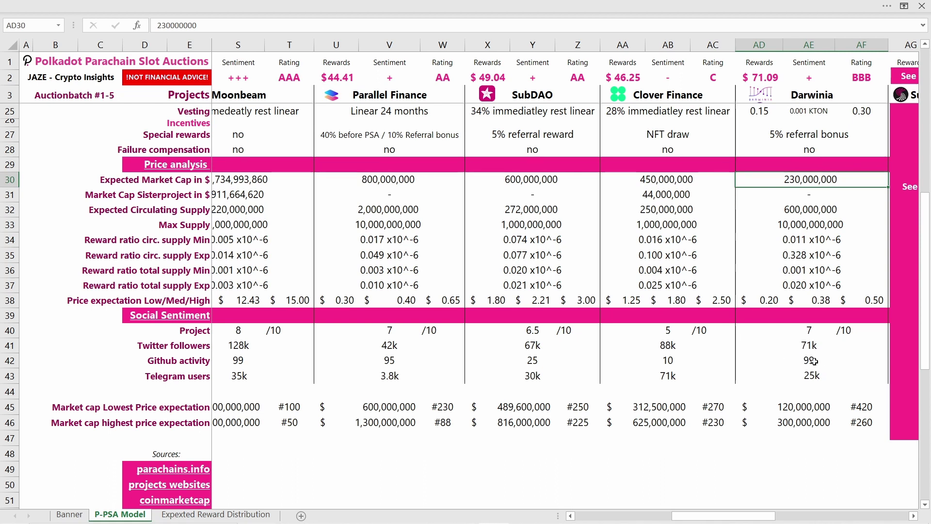
click(797, 346)
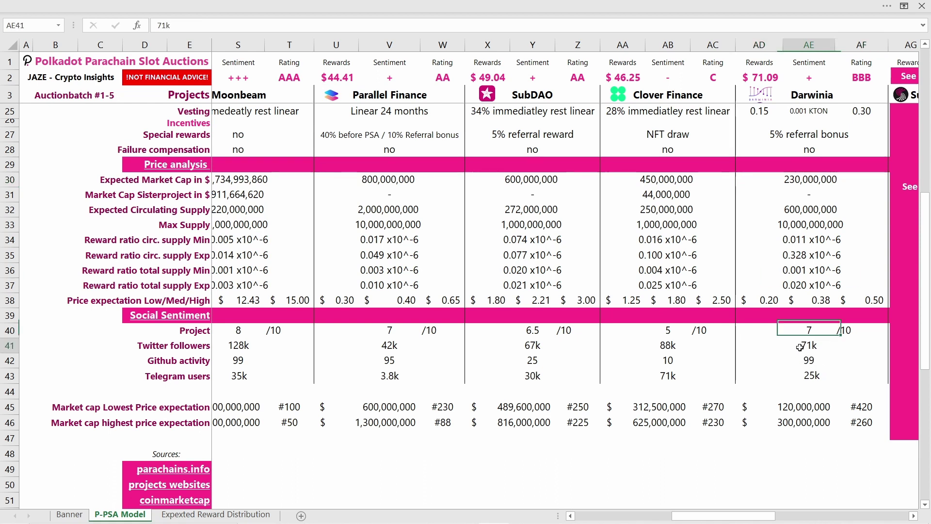
click(806, 376)
key(Up)
click(812, 377)
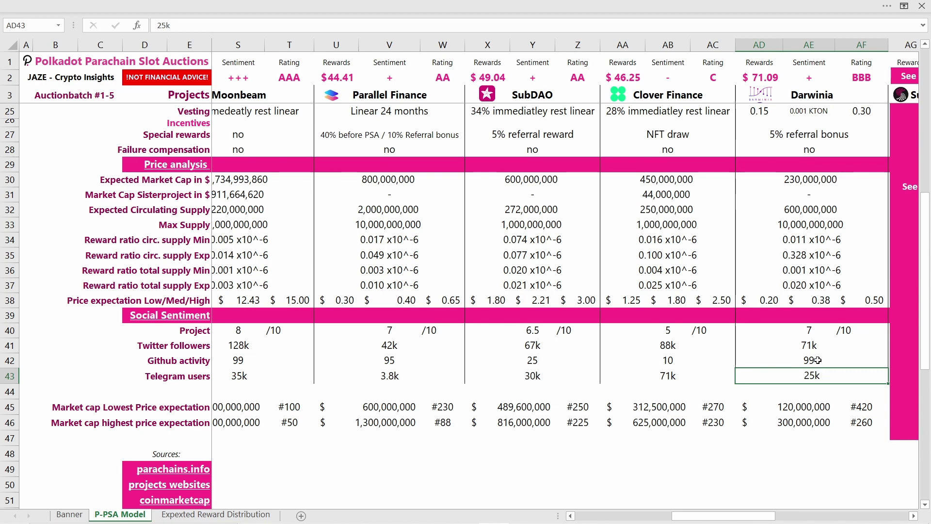
scroll(818, 360, up, 1)
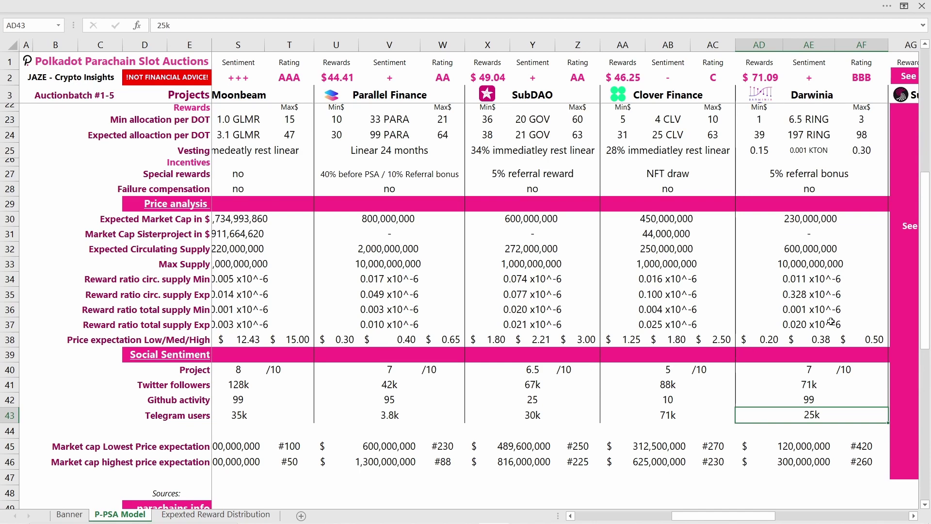
scroll(824, 318, up, 3)
scroll(824, 318, up, 2)
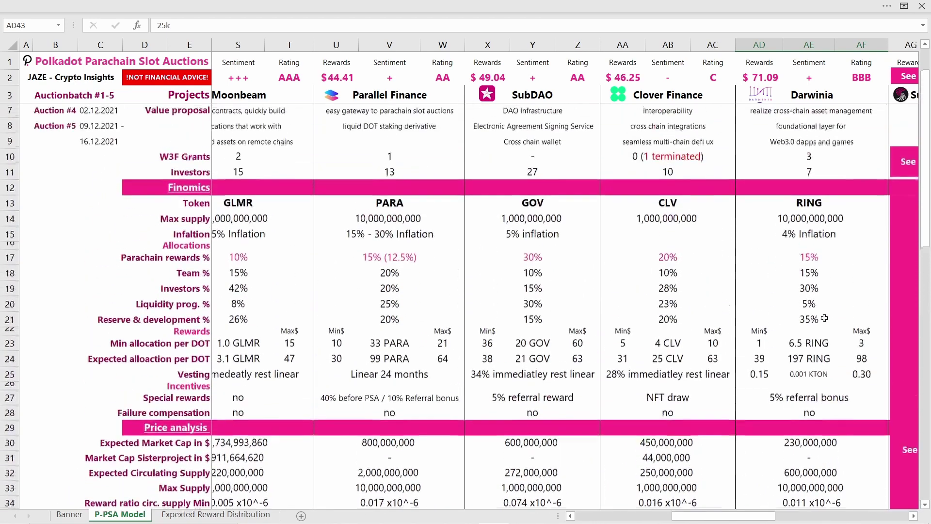
scroll(825, 318, up, 1)
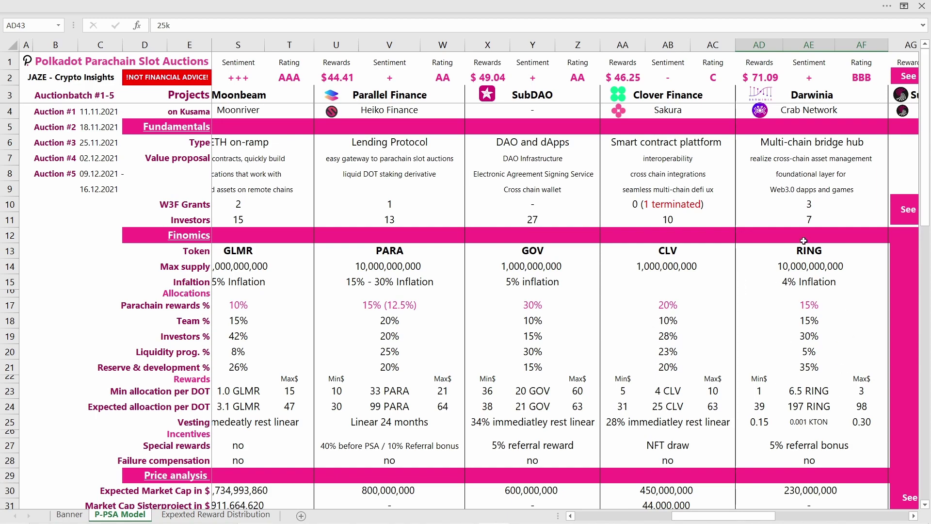
scroll(801, 370, down, 4)
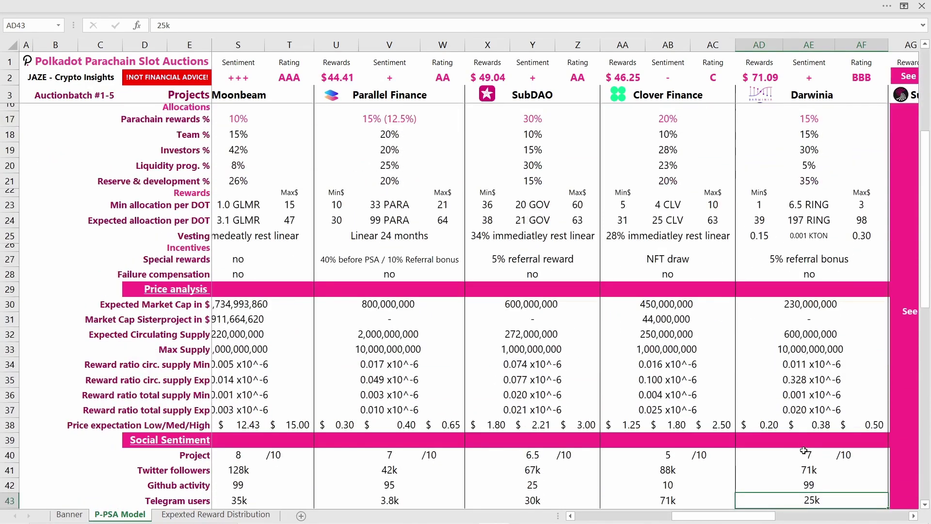
scroll(803, 458, up, 4)
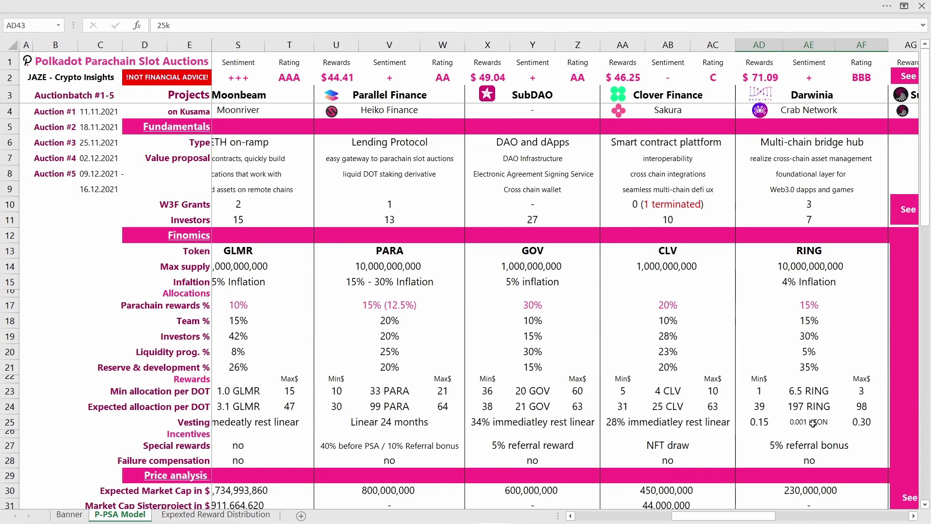
scroll(807, 417, down, 1)
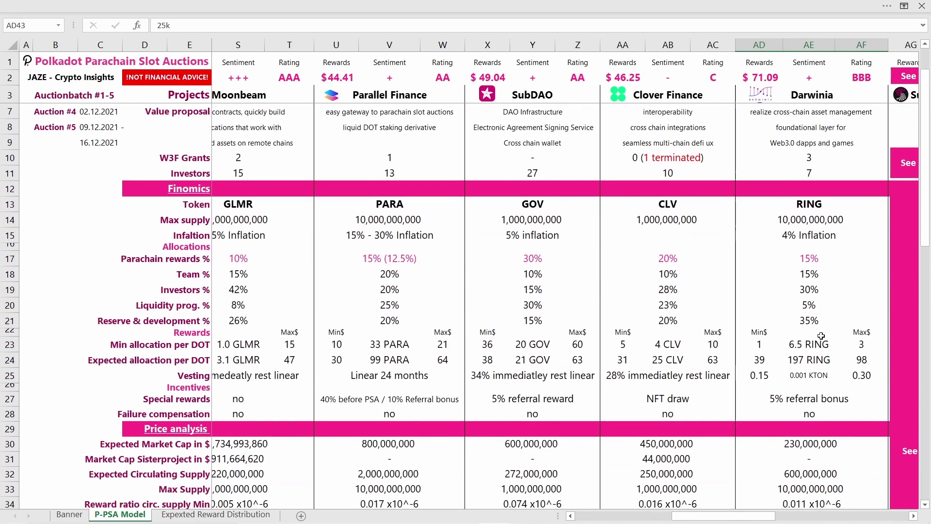
scroll(816, 374, down, 1)
scroll(818, 383, down, 2)
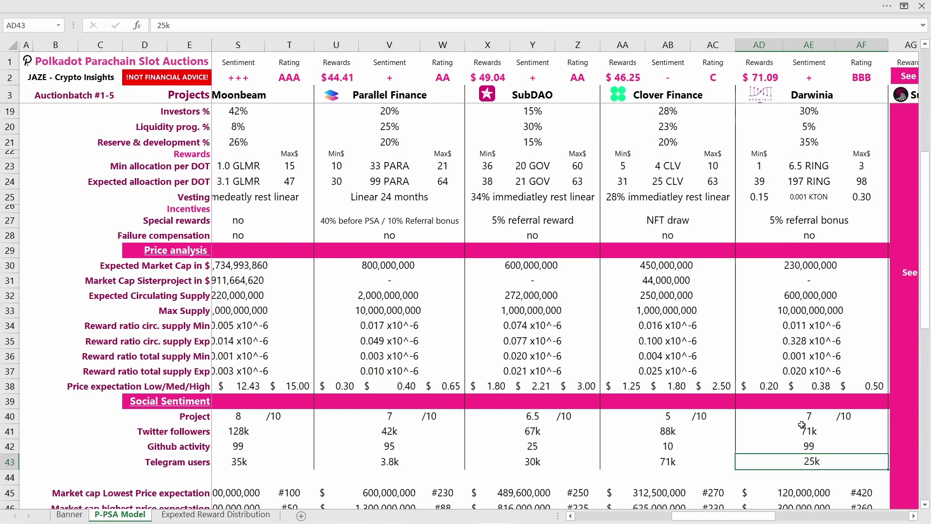
scroll(801, 425, up, 5)
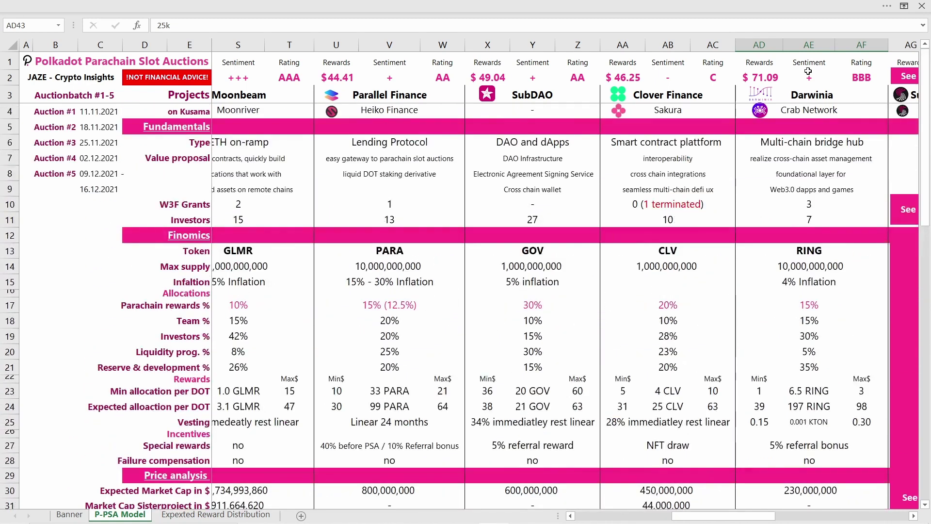
double_click(771, 78)
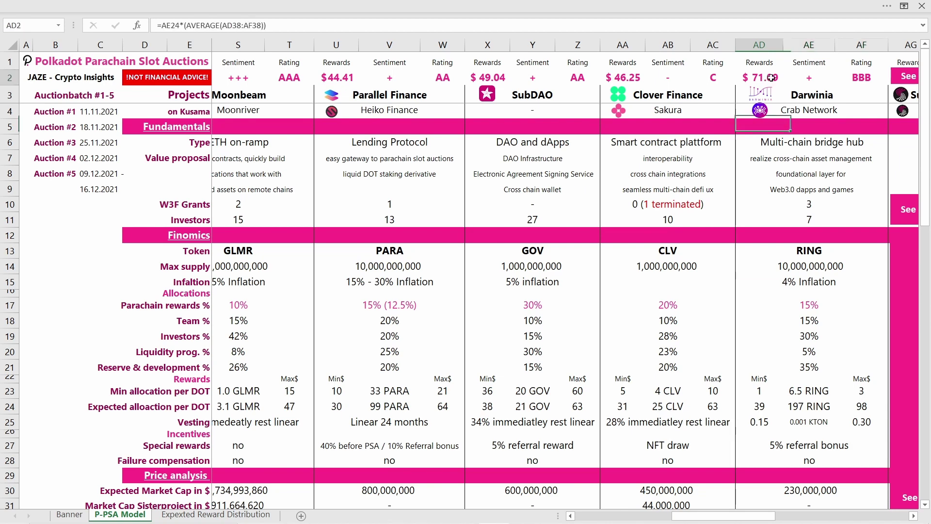
scroll(771, 309, down, 1)
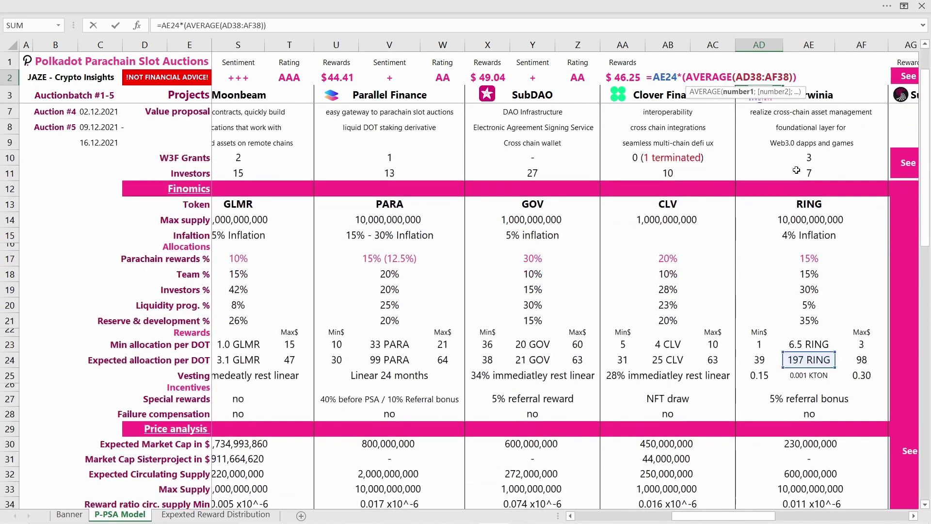
scroll(836, 320, down, 3)
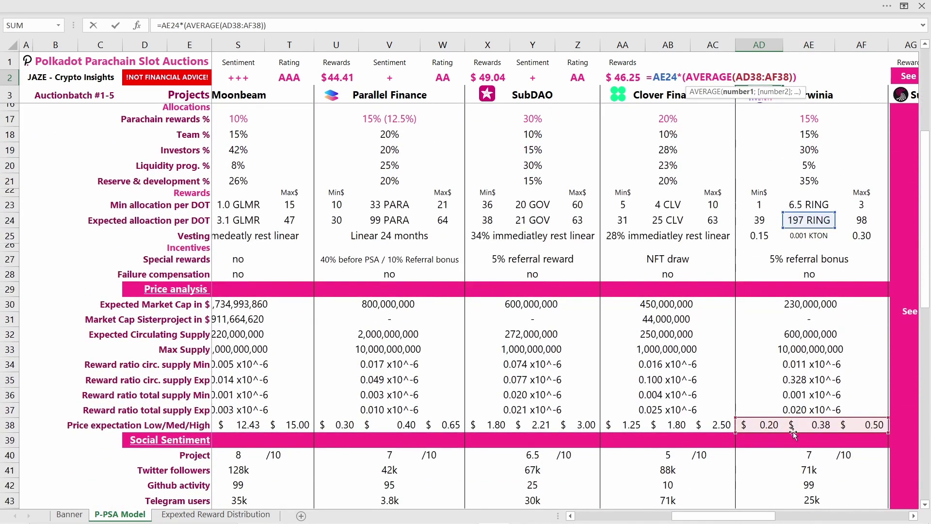
scroll(677, 428, up, 5)
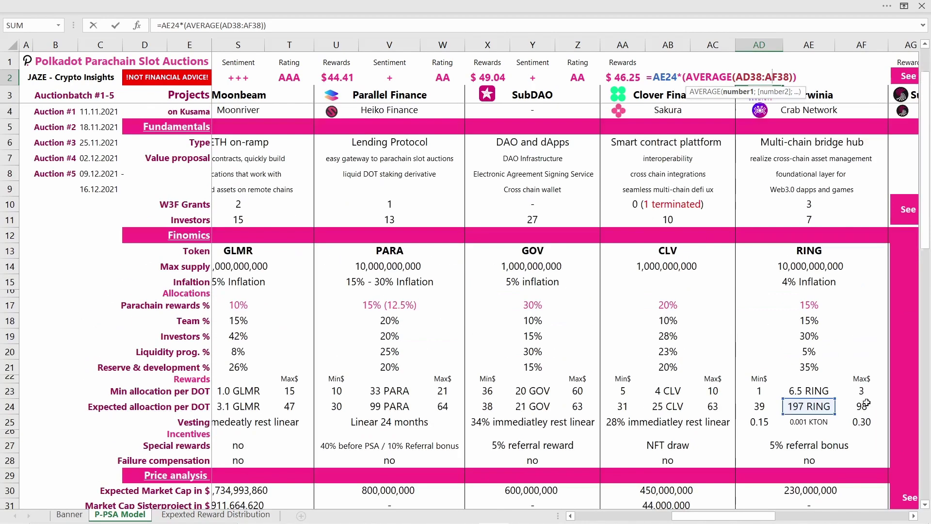
key(ctrl+Return)
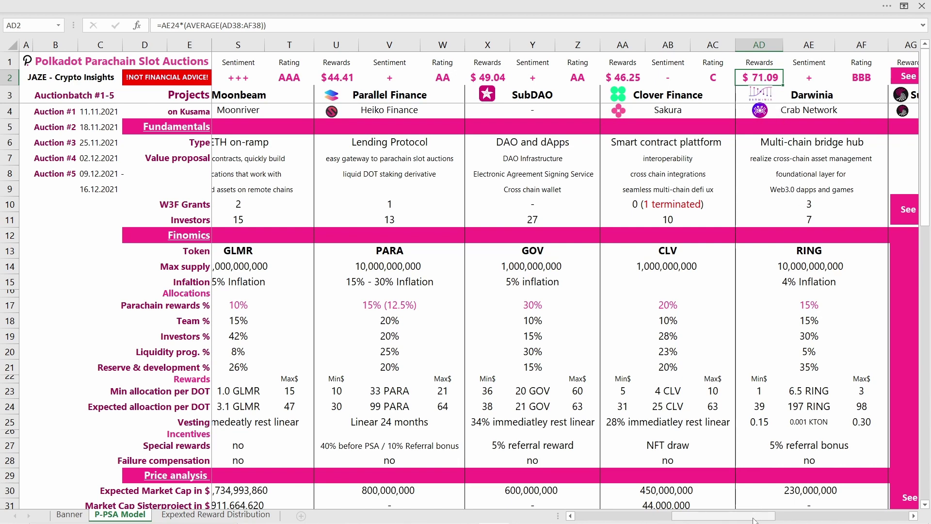
drag(754, 520, 778, 515)
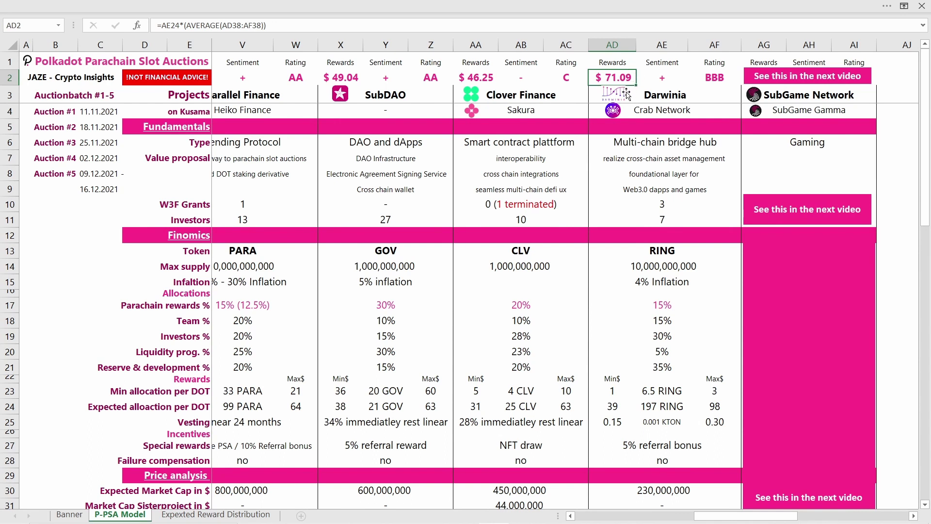
click(667, 75)
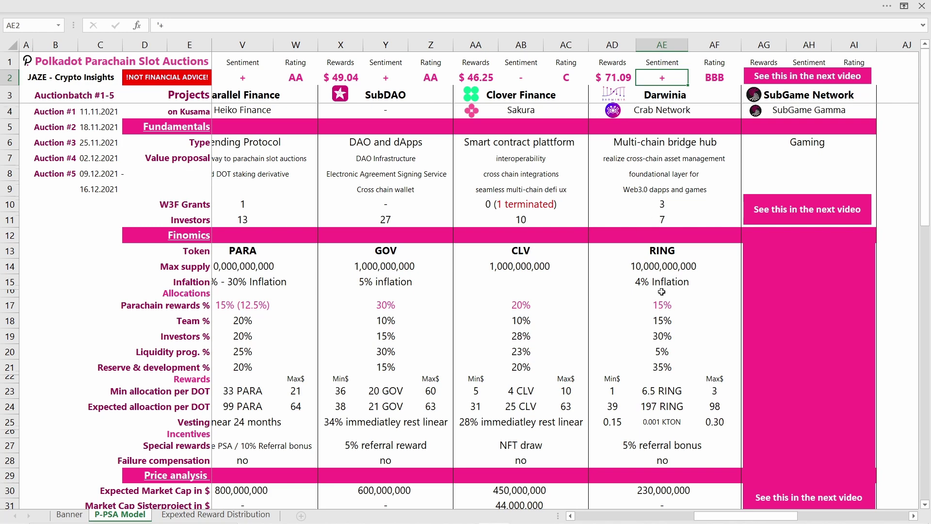
scroll(701, 188, down, 6)
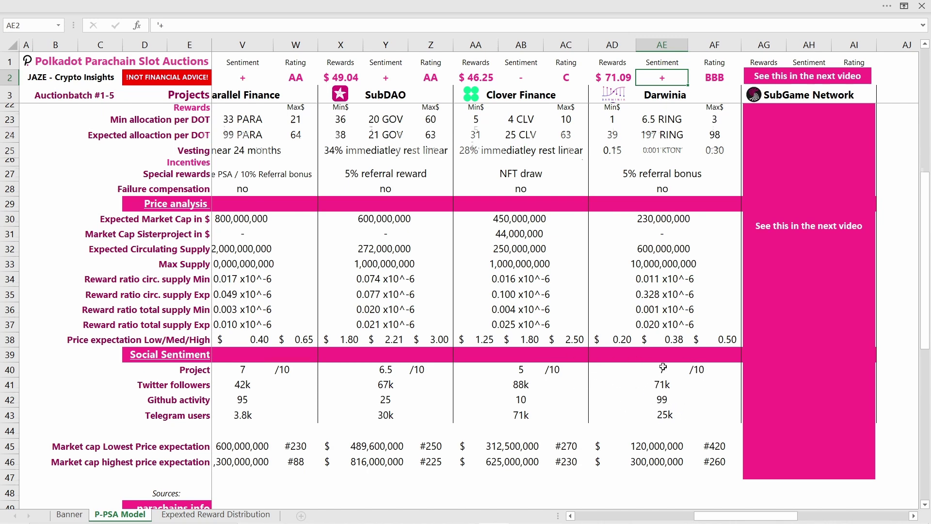
scroll(663, 365, up, 6)
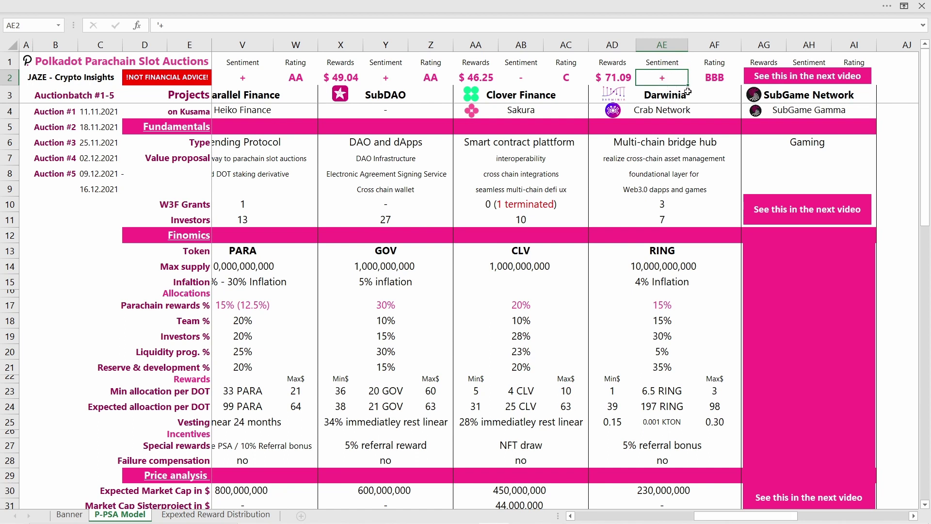
click(711, 81)
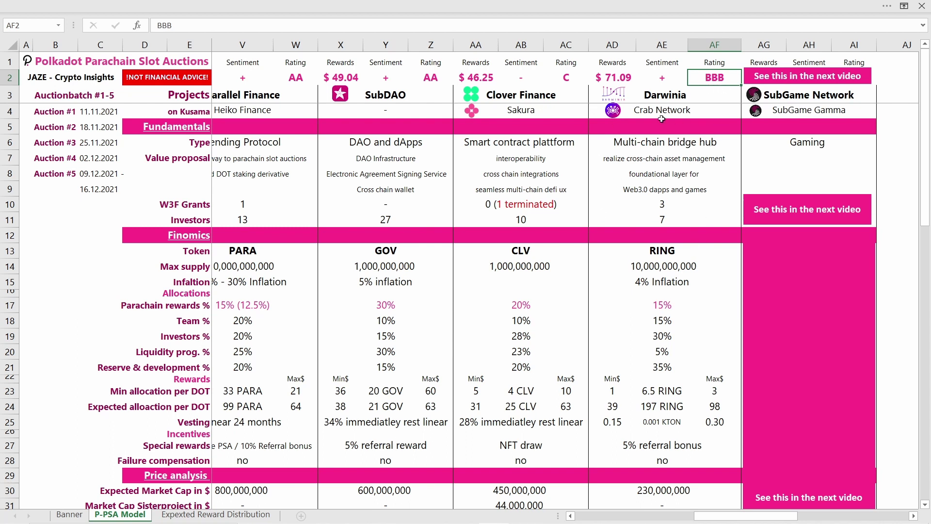
scroll(663, 296, down, 1)
scroll(665, 298, up, 1)
scroll(679, 169, down, 4)
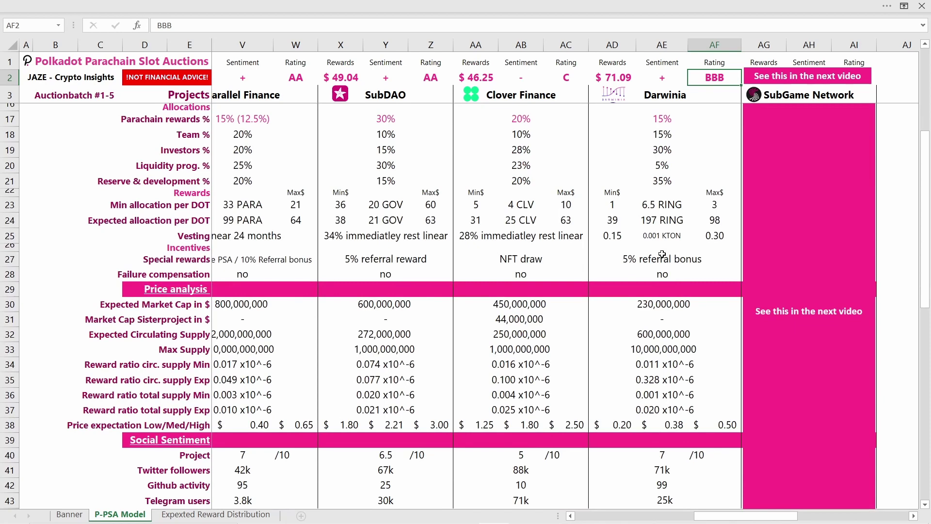
scroll(662, 253, up, 4)
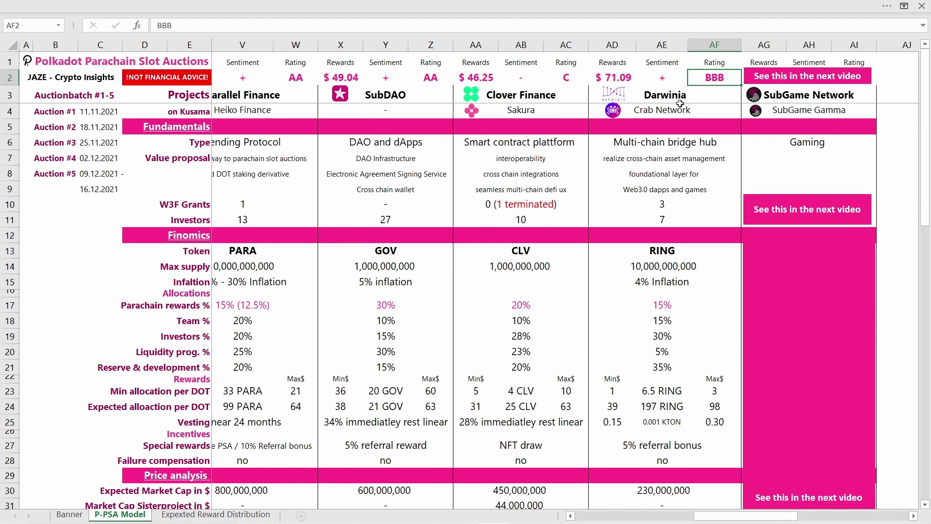
click(705, 95)
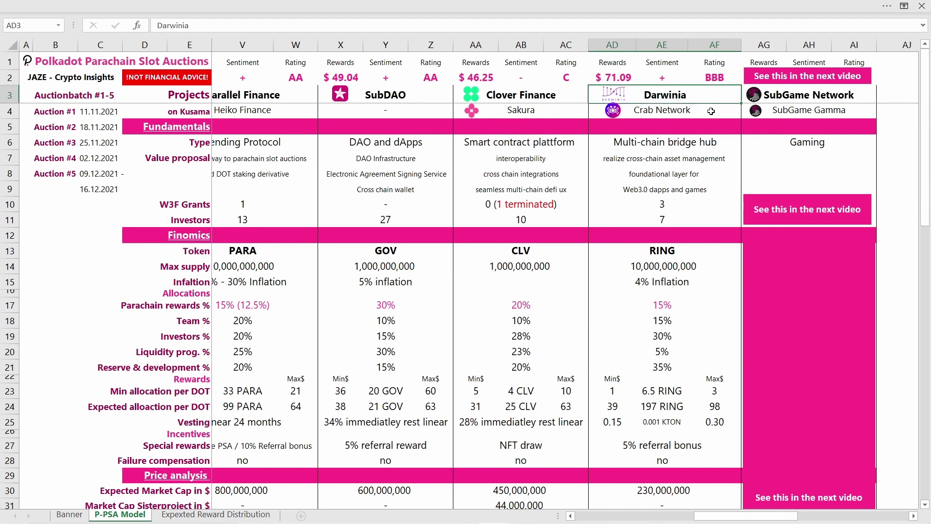